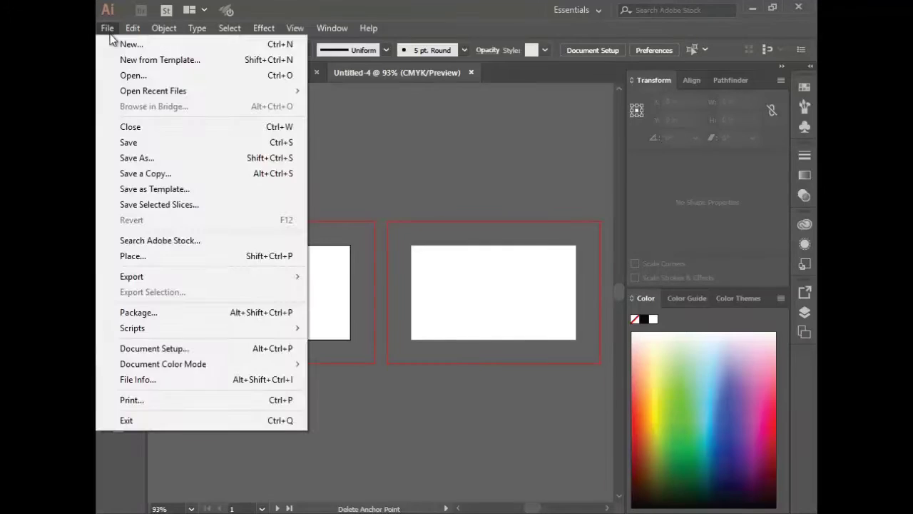
# - Create a 3.5 × 2 in document with 2 artboards and 0.5 in bleed on all sides
pyautogui.click(120, 41)
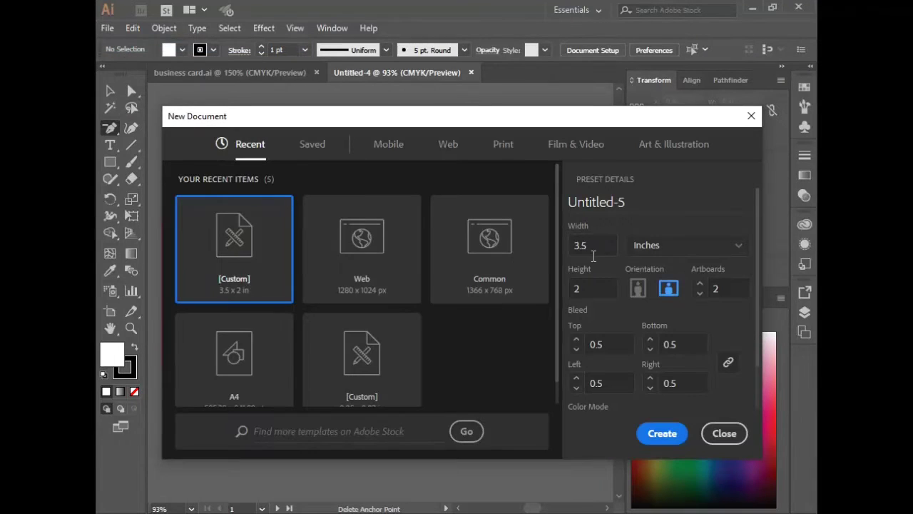
pyautogui.click(579, 245)
pyautogui.click(574, 288)
pyautogui.click(587, 344)
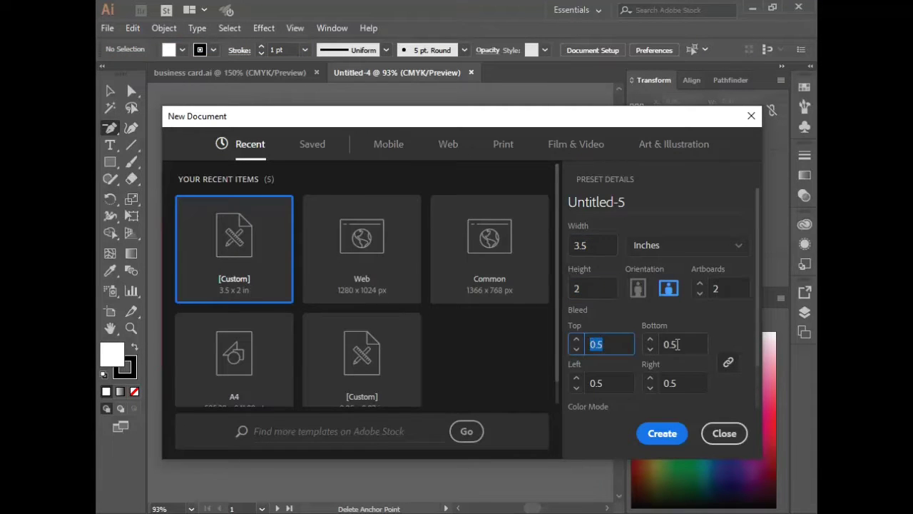
pyautogui.click(678, 345)
pyautogui.click(678, 386)
pyautogui.click(602, 386)
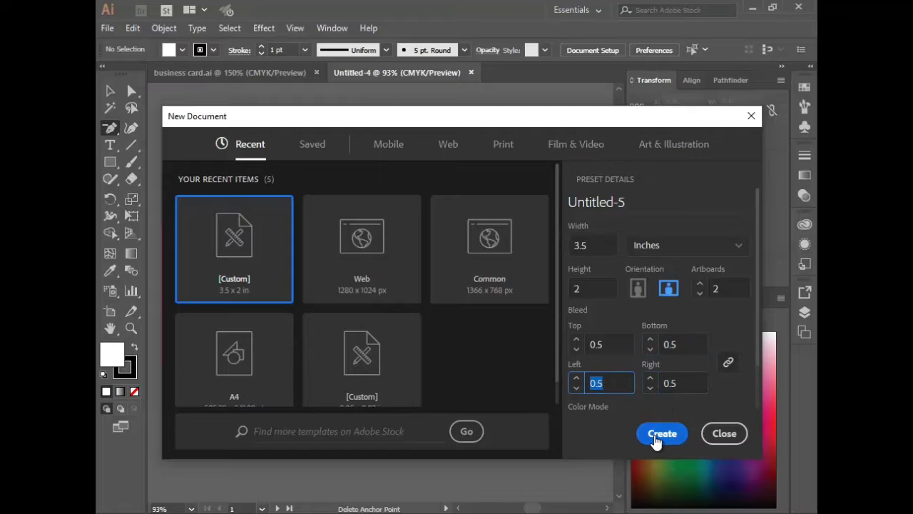
pyautogui.click(659, 435)
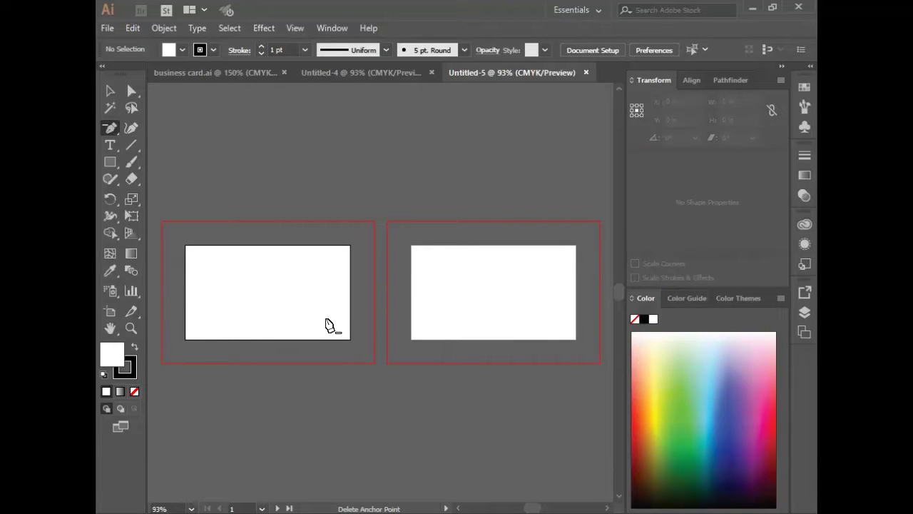
# - Zoom in and draw a roughly 1 × 1.1 in square at the first card's top-left corner
pyautogui.hotkey('ctrl', '+')
pyautogui.hotkey('ctrl', '+')
pyautogui.hscroll(-3, 508, 480)
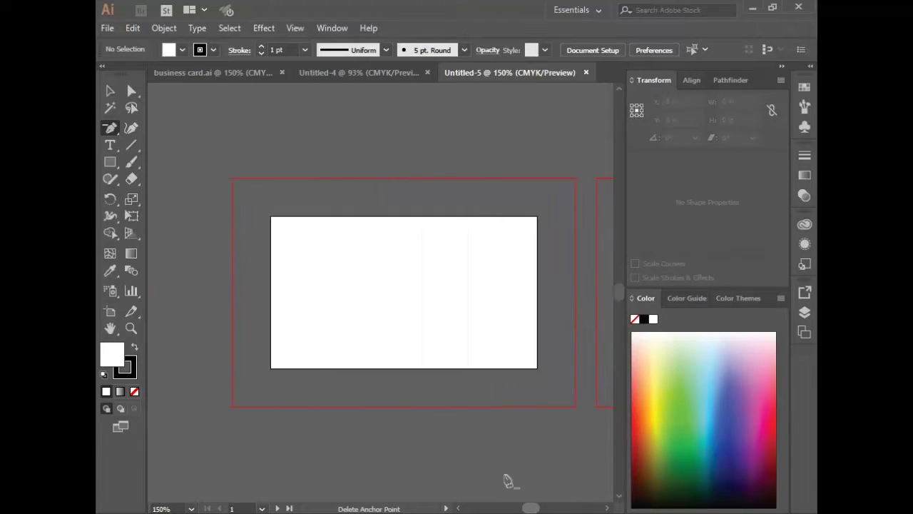
pyautogui.click(110, 162)
pyautogui.moveTo(271, 217); pyautogui.dragTo(351, 298)
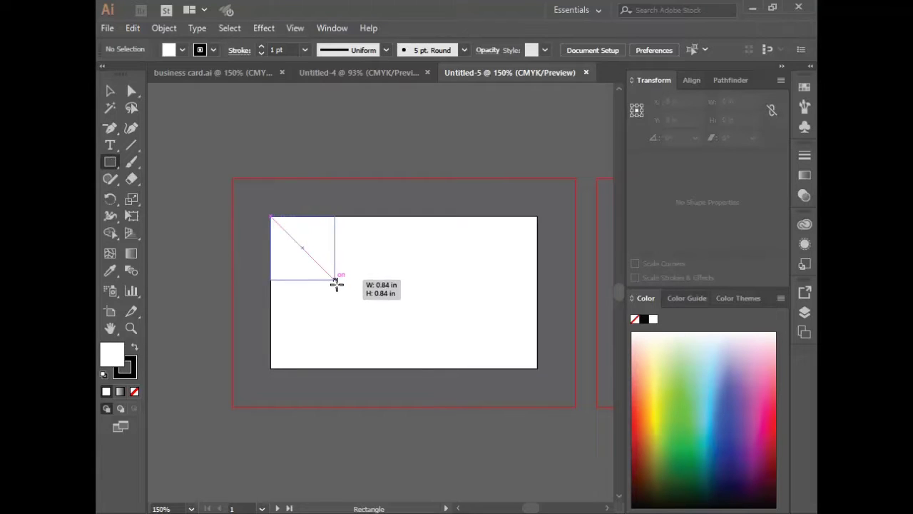
# - Add anchor points to the square and delete two anchors to leave a corner triangle
pyautogui.click(163, 28)
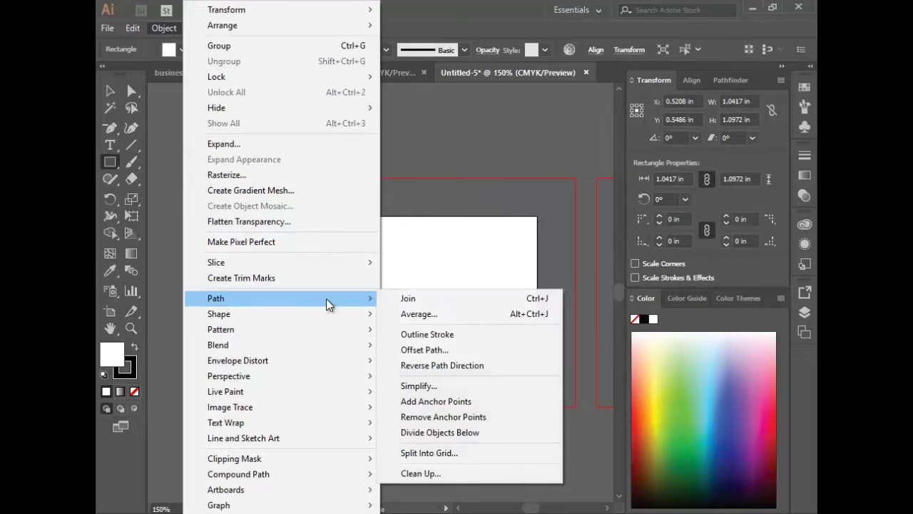
pyautogui.click(436, 401)
pyautogui.press('p')
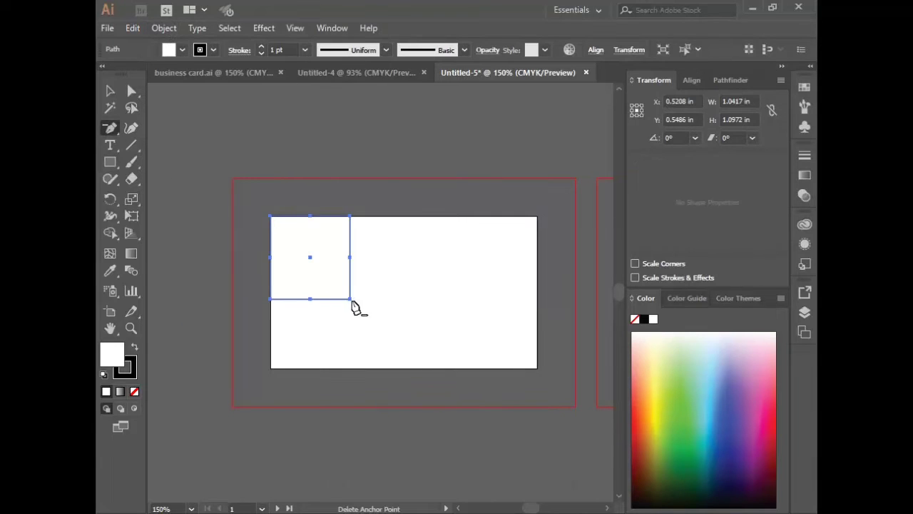
pyautogui.click(350, 298)
pyautogui.click(350, 256)
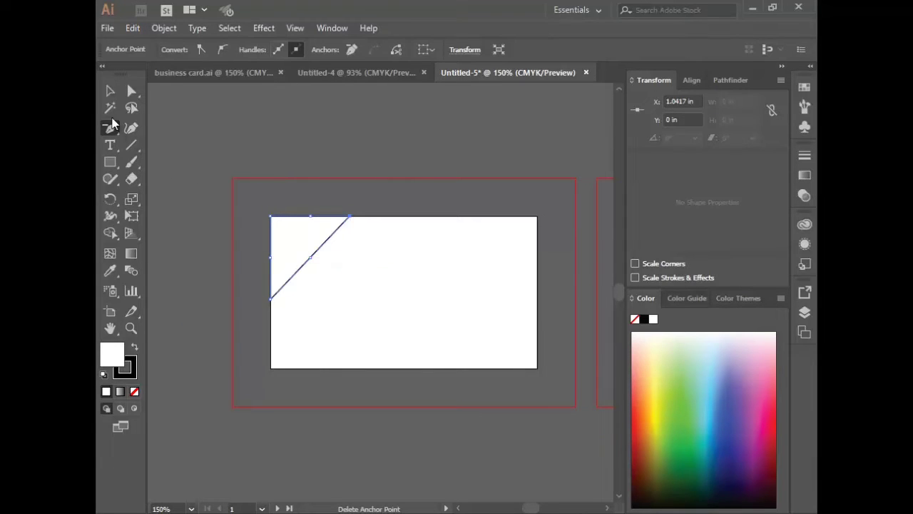
# - Duplicate and enlarge the corner triangle, then delete the oversized copy
pyautogui.press('v')
pyautogui.press('a')
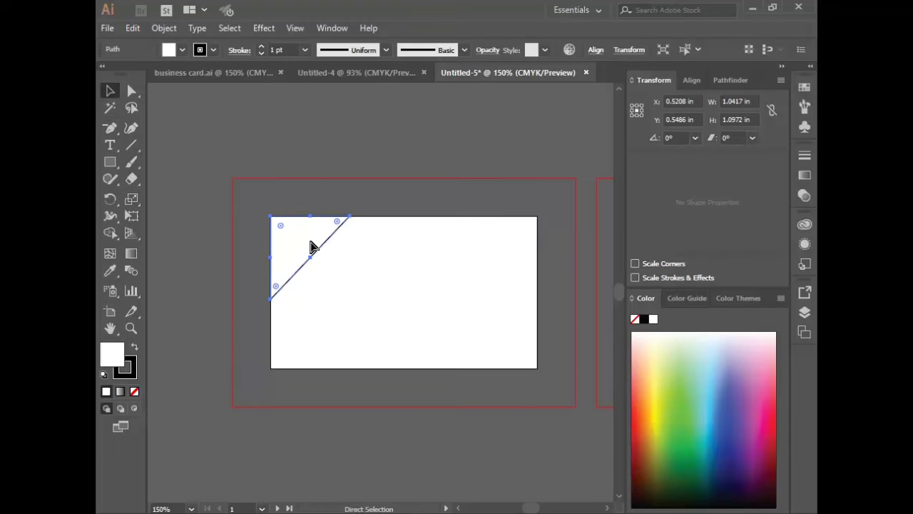
pyautogui.moveTo(312, 247)
pyautogui.mouseDown()
pyautogui.moveTo(371, 300)
pyautogui.moveTo(312, 265)
pyautogui.mouseUp()
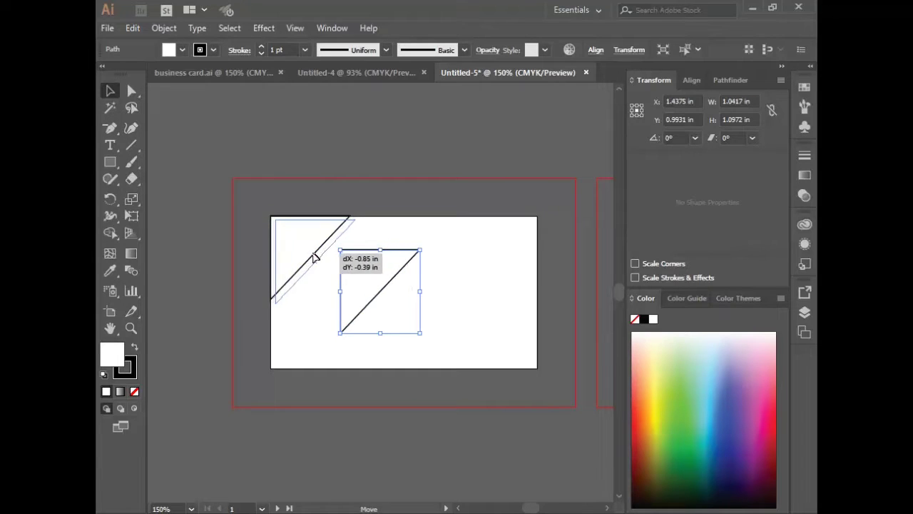
pyautogui.moveTo(369, 322); pyautogui.dragTo(397, 338)
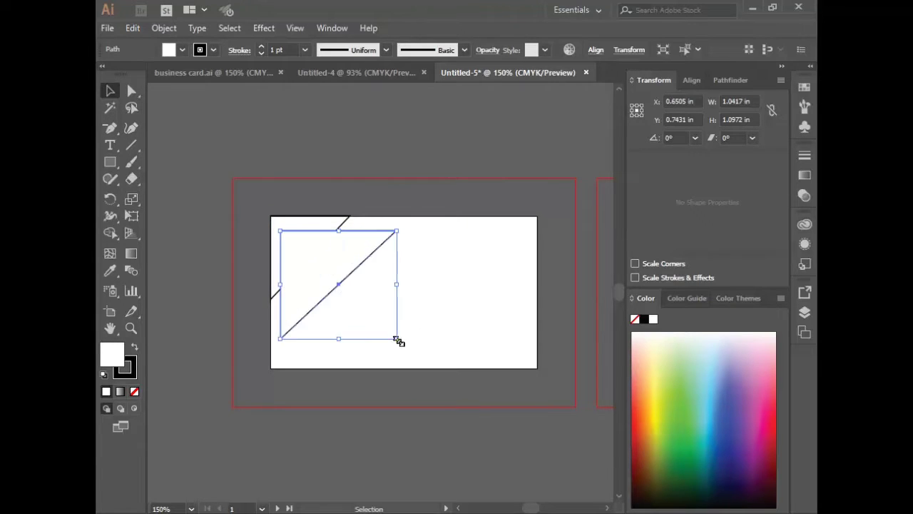
pyautogui.moveTo(316, 279); pyautogui.dragTo(307, 264)
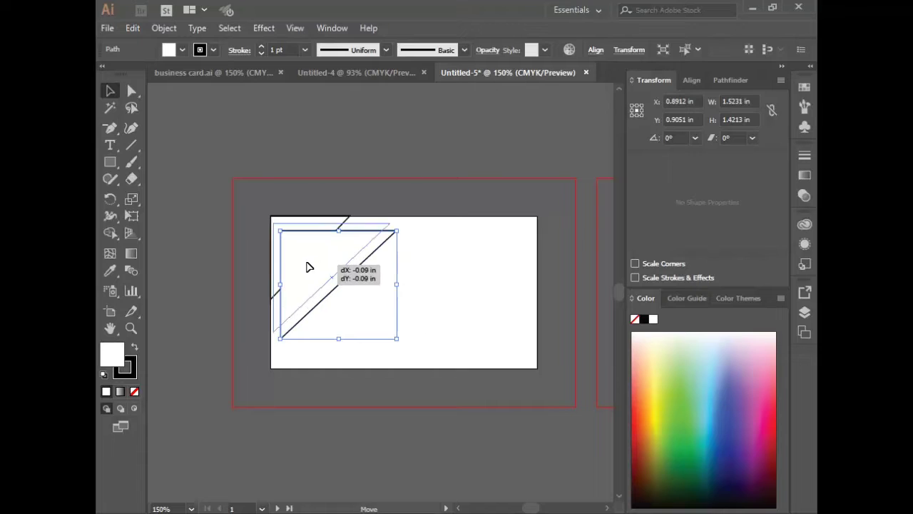
pyautogui.click(333, 203)
pyautogui.doubleClick(328, 256)
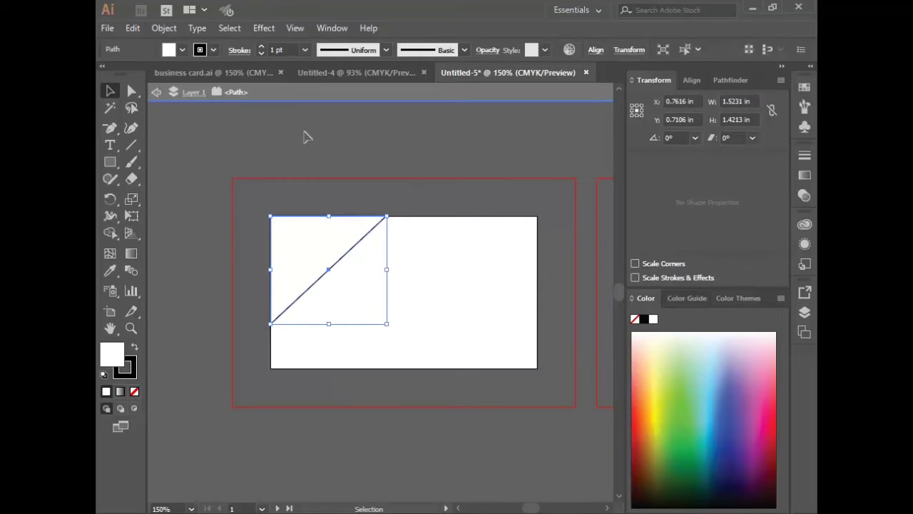
pyautogui.press('Delete')
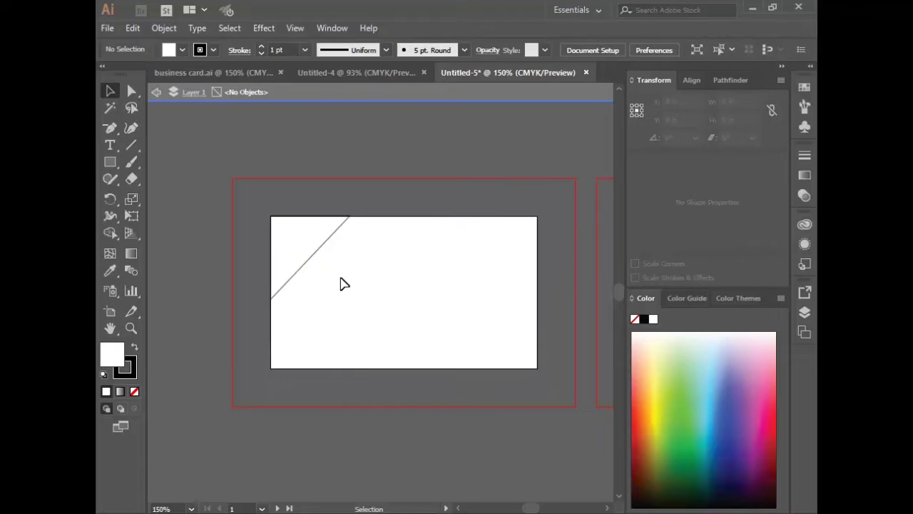
# - Place a larger, about 1.75 × 1.68 in, triangle copy in the corner and narrow both slightly
pyautogui.doubleClick(289, 252)
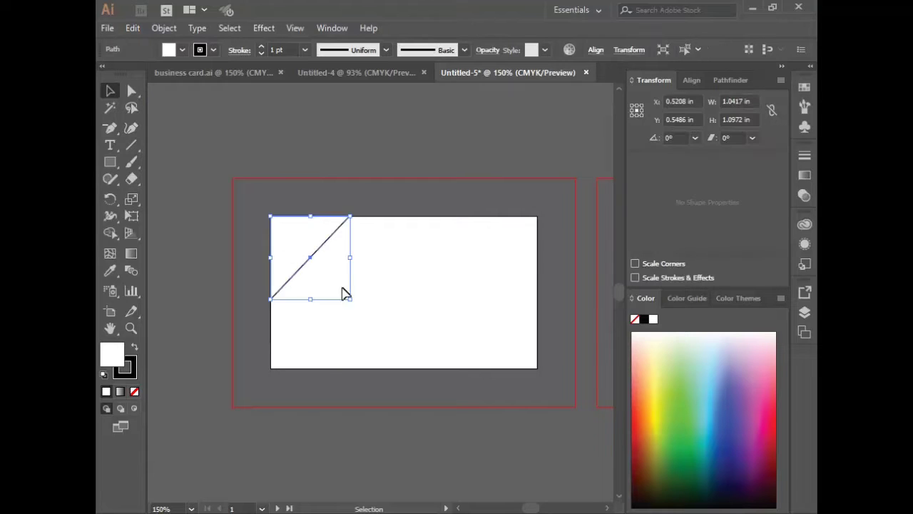
pyautogui.moveTo(349, 294); pyautogui.dragTo(410, 340)
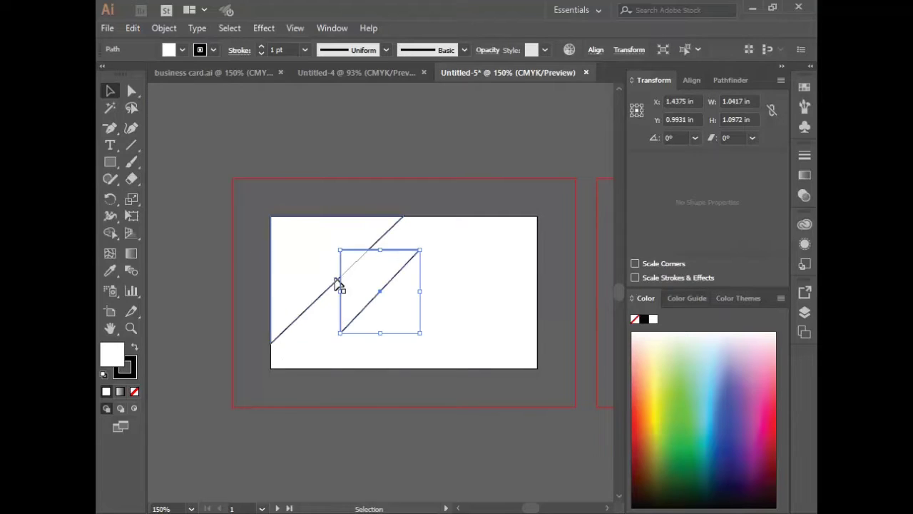
pyautogui.moveTo(336, 280)
pyautogui.mouseDown()
pyautogui.moveTo(293, 255)
pyautogui.moveTo(273, 304)
pyautogui.mouseUp()
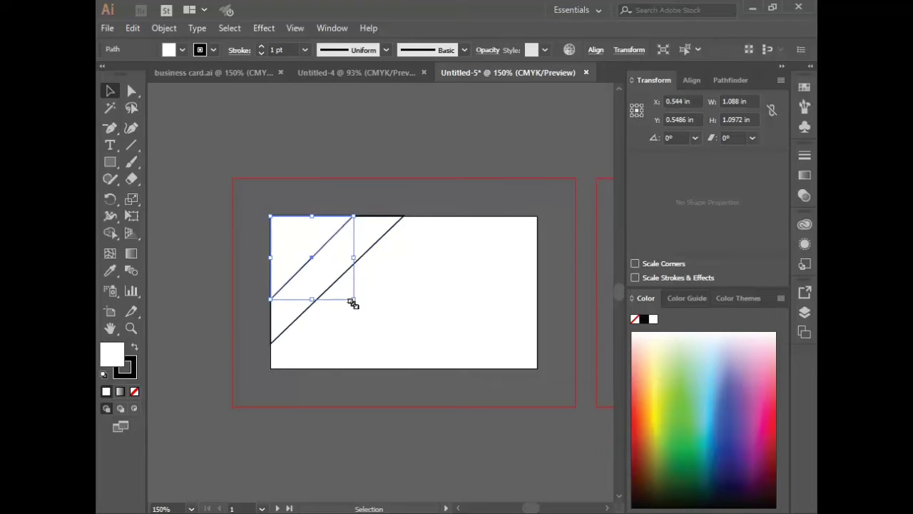
pyautogui.keyDown('shift'); pyautogui.click(377, 240); pyautogui.keyUp('shift')
pyautogui.moveTo(403, 217); pyautogui.dragTo(395, 215)
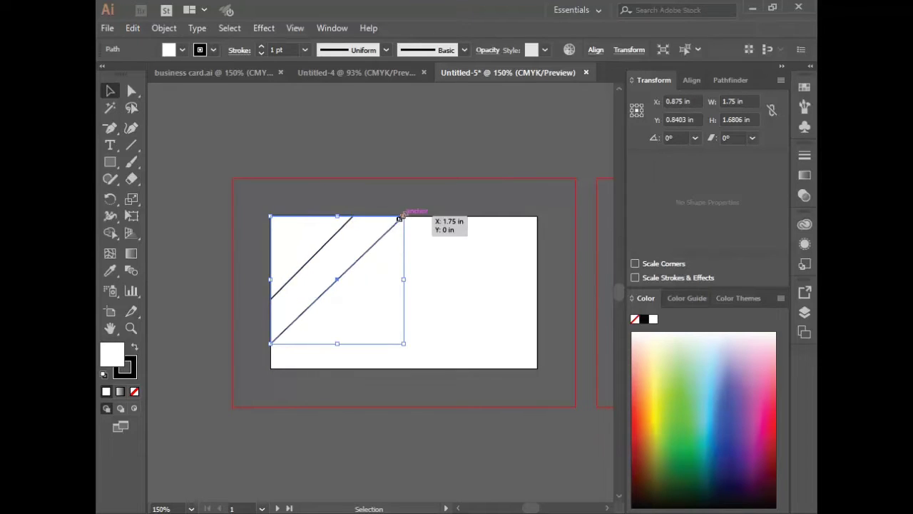
# - Fill the small corner triangle pure red (FF0606)
pyautogui.click(421, 277)
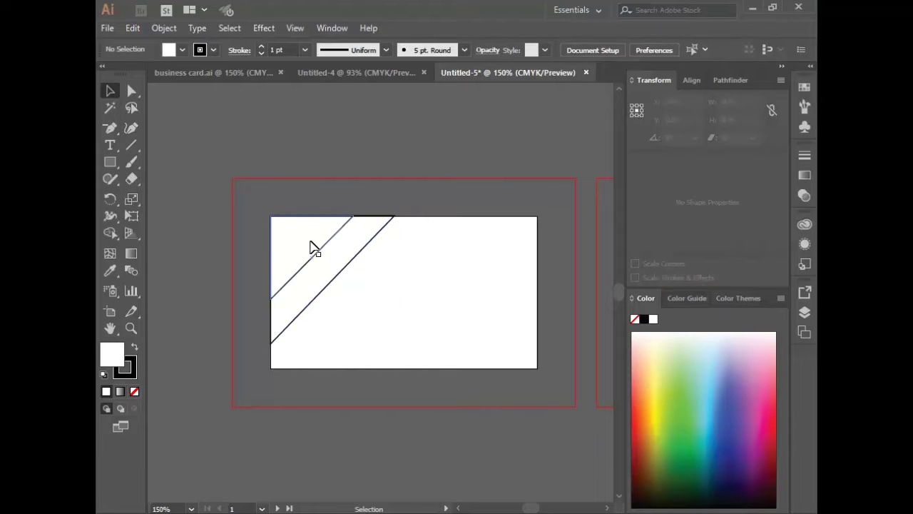
pyautogui.click(314, 255)
pyautogui.doubleClick(112, 353)
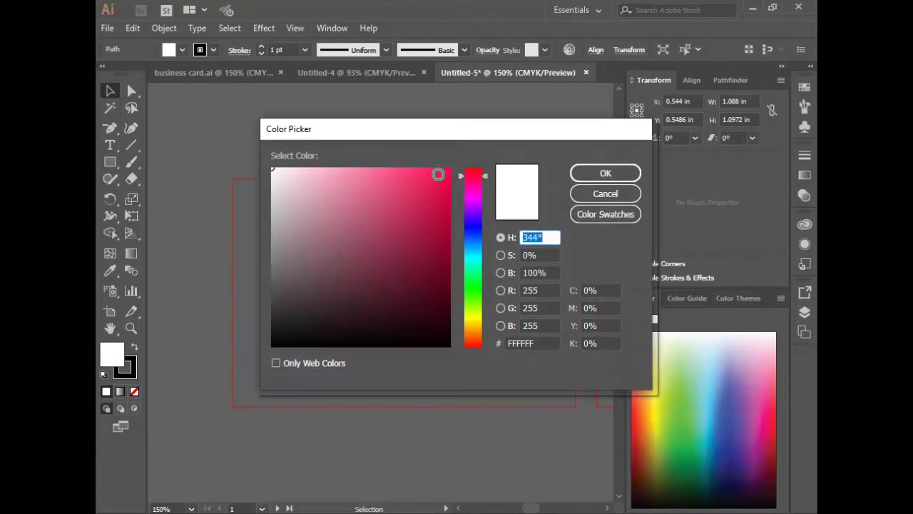
pyautogui.click(448, 166)
pyautogui.click(605, 173)
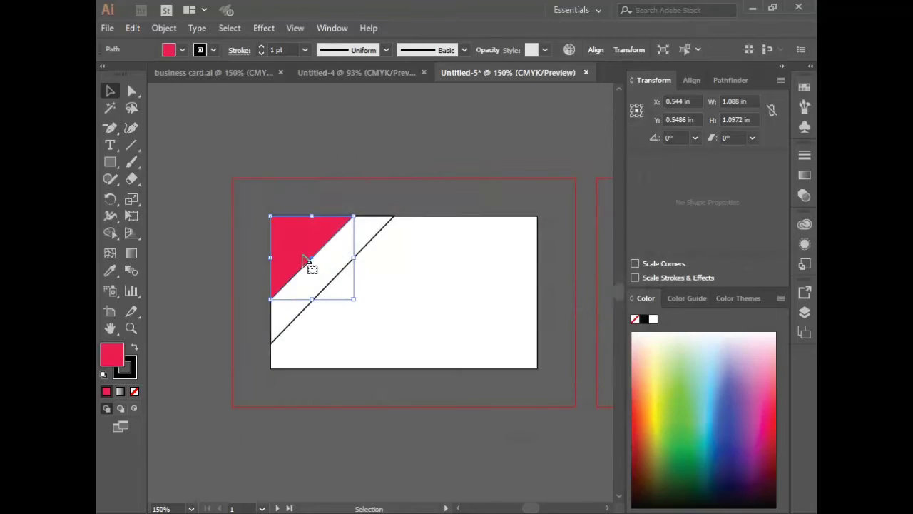
pyautogui.doubleClick(114, 356)
pyautogui.click(475, 168)
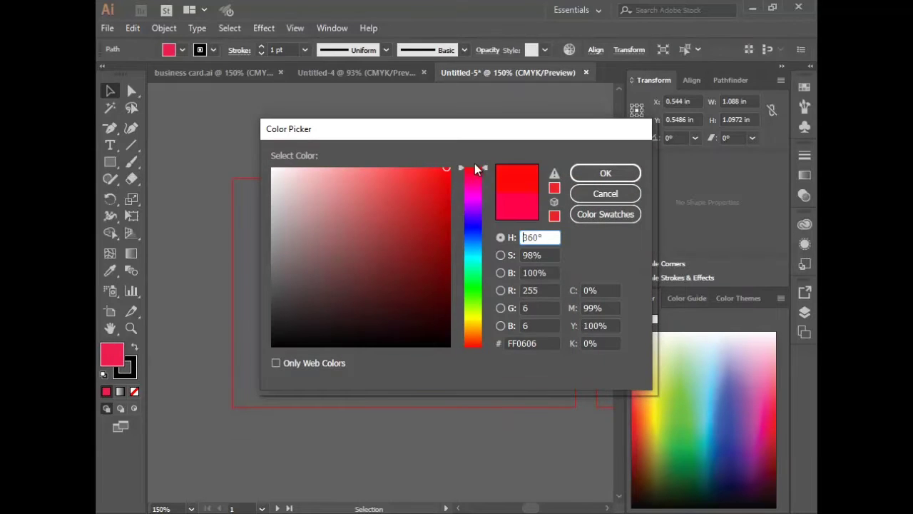
pyautogui.click(599, 173)
# - Fill the diagonal band black and select both corner shapes
pyautogui.click(369, 242)
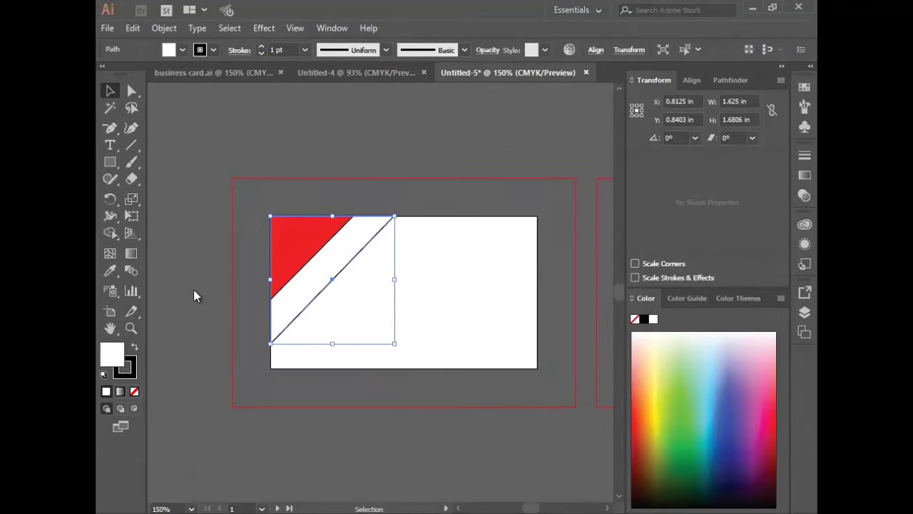
pyautogui.doubleClick(112, 353)
pyautogui.click(442, 346)
pyautogui.click(607, 171)
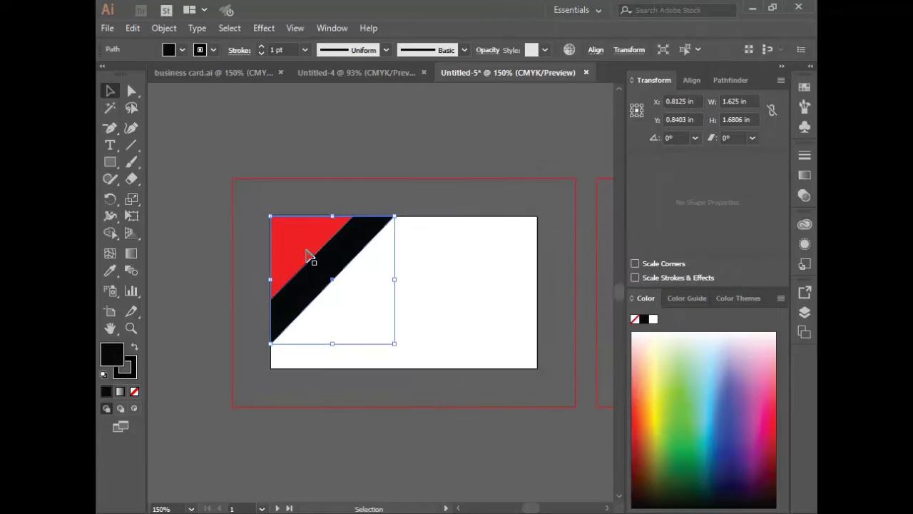
pyautogui.moveTo(270, 214)
pyautogui.mouseDown()
pyautogui.moveTo(391, 320)
pyautogui.moveTo(354, 307)
pyautogui.mouseUp()
# - Group the red and black corner shapes and bring up the group's Transform commands
pyautogui.rightClick(303, 276)
pyautogui.click(362, 324)
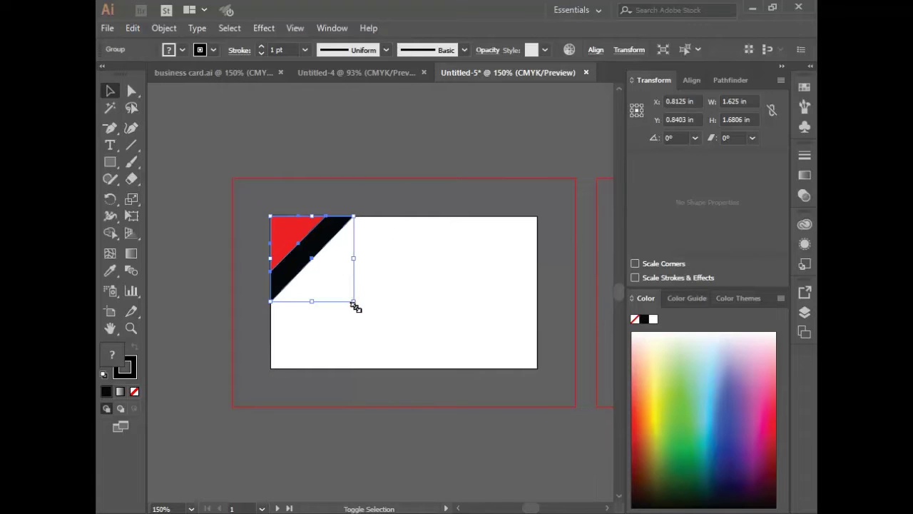
pyautogui.click(257, 167)
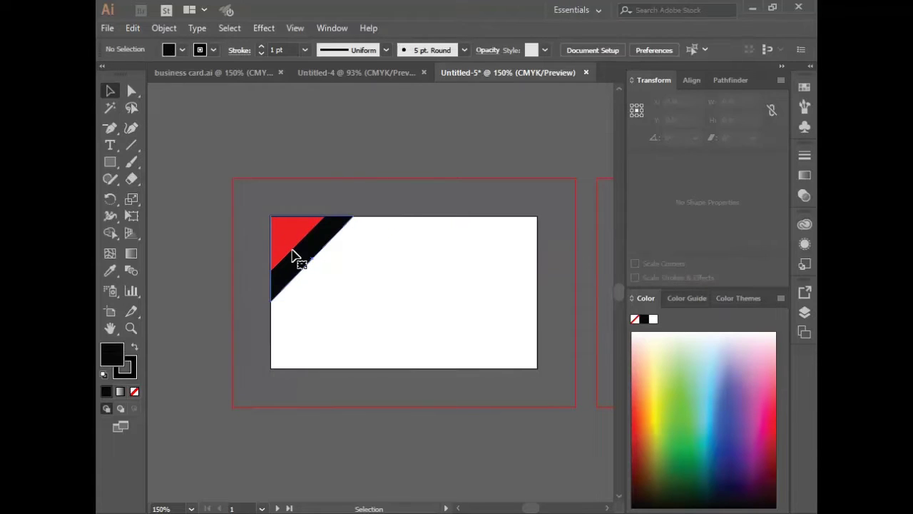
pyautogui.click(309, 249)
pyautogui.rightClick(294, 251)
pyautogui.moveTo(335, 373)
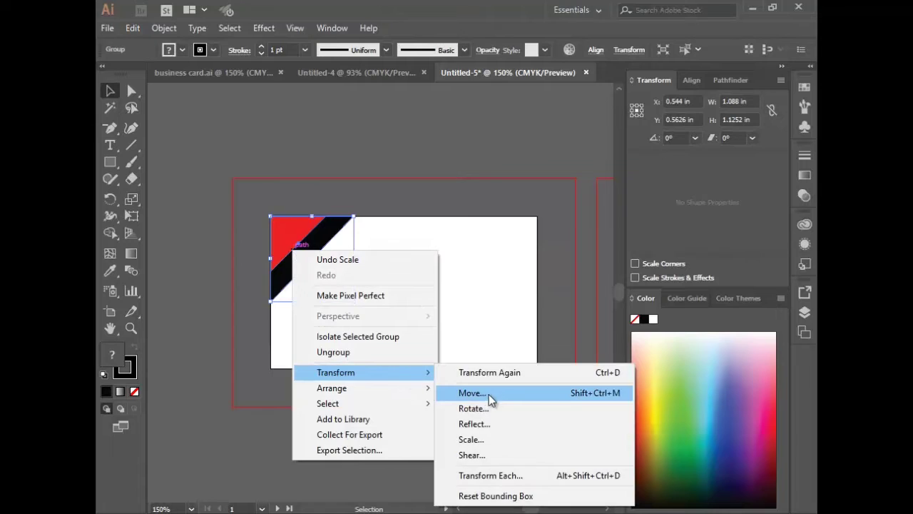
# - Make a moved copy of the stripe group and drag it toward the bottom-right corner
pyautogui.click(489, 396)
pyautogui.click(383, 368)
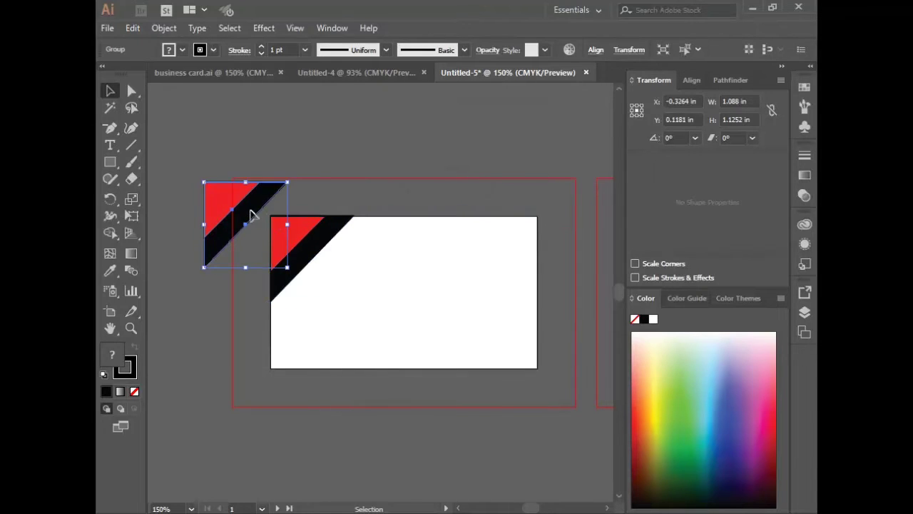
pyautogui.moveTo(251, 210)
pyautogui.mouseDown()
pyautogui.moveTo(540, 257)
pyautogui.moveTo(408, 387)
pyautogui.mouseUp()
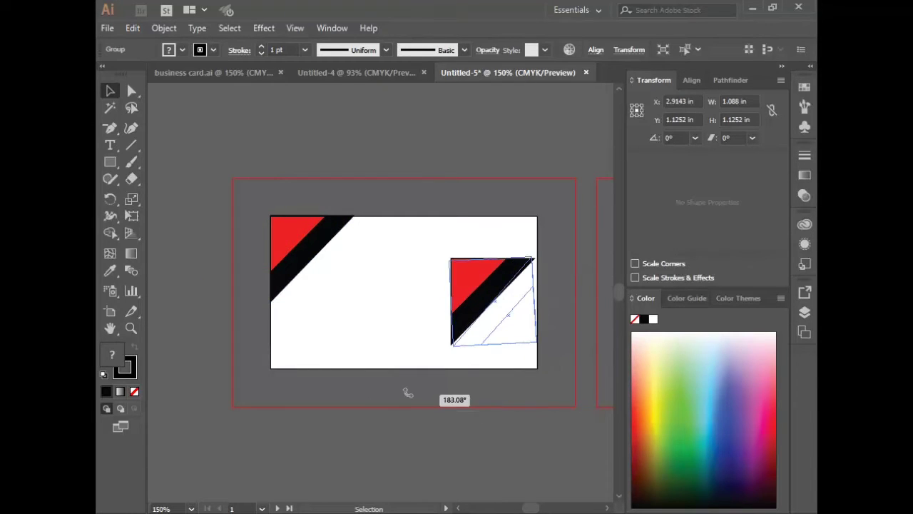
pyautogui.moveTo(514, 338); pyautogui.dragTo(521, 356)
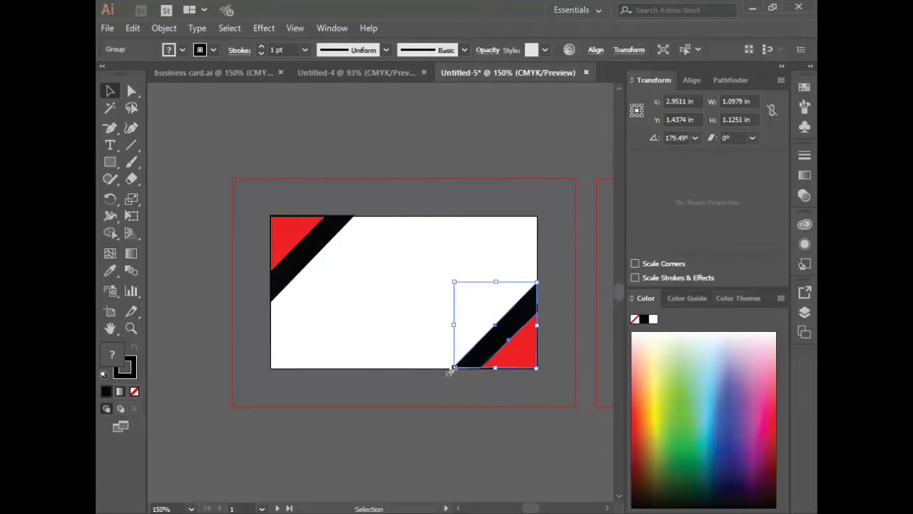
# - Rotate the stripe copy to 180° and shrink it to fit the bottom-right corner
pyautogui.moveTo(444, 367); pyautogui.dragTo(451, 373)
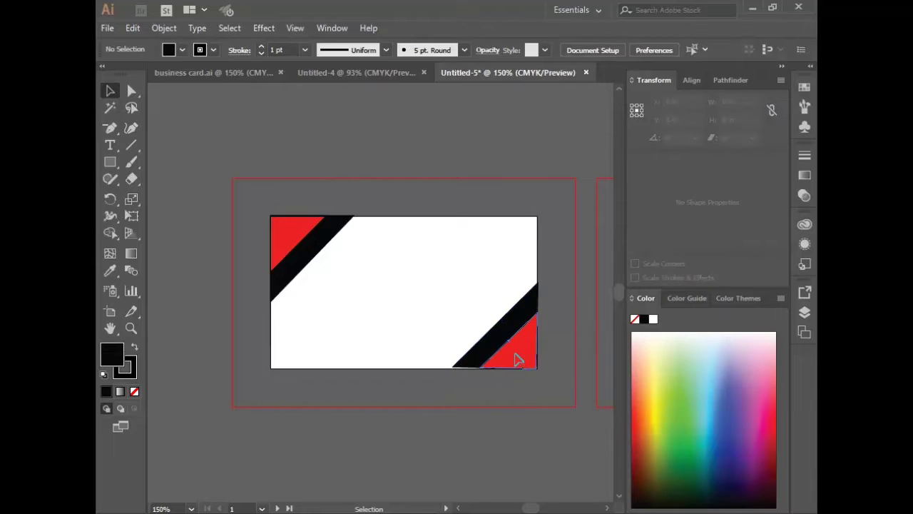
pyautogui.moveTo(518, 361); pyautogui.dragTo(527, 363)
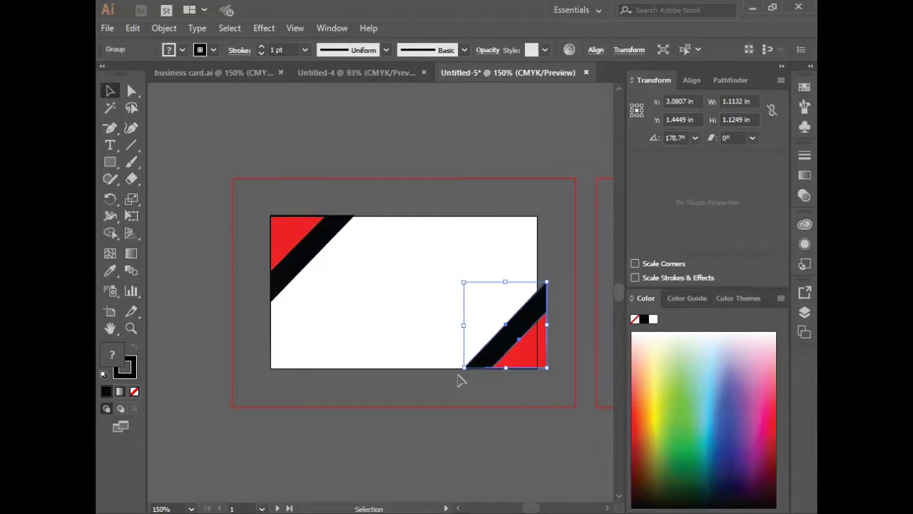
pyautogui.moveTo(534, 366); pyautogui.dragTo(526, 368)
pyautogui.click(560, 354)
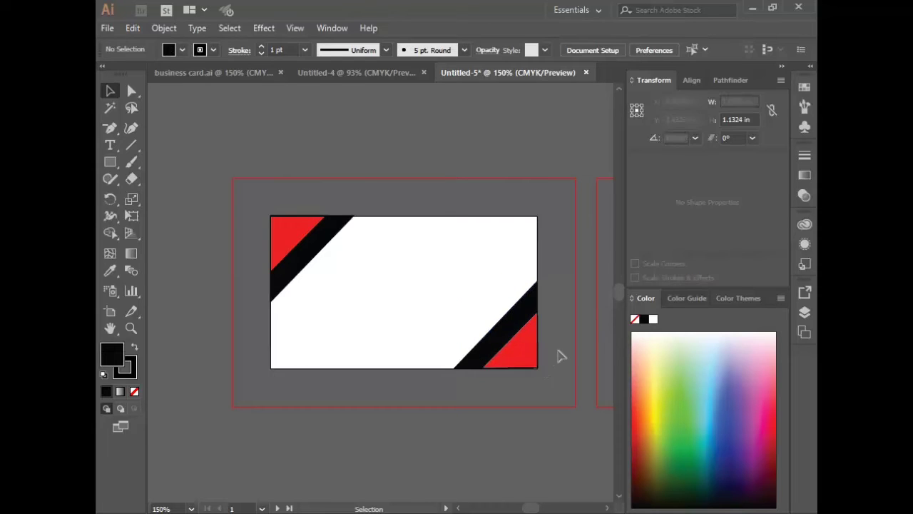
pyautogui.click(513, 350)
pyautogui.moveTo(453, 281)
pyautogui.mouseDown()
pyautogui.moveTo(463, 293)
pyautogui.moveTo(456, 282)
pyautogui.mouseUp()
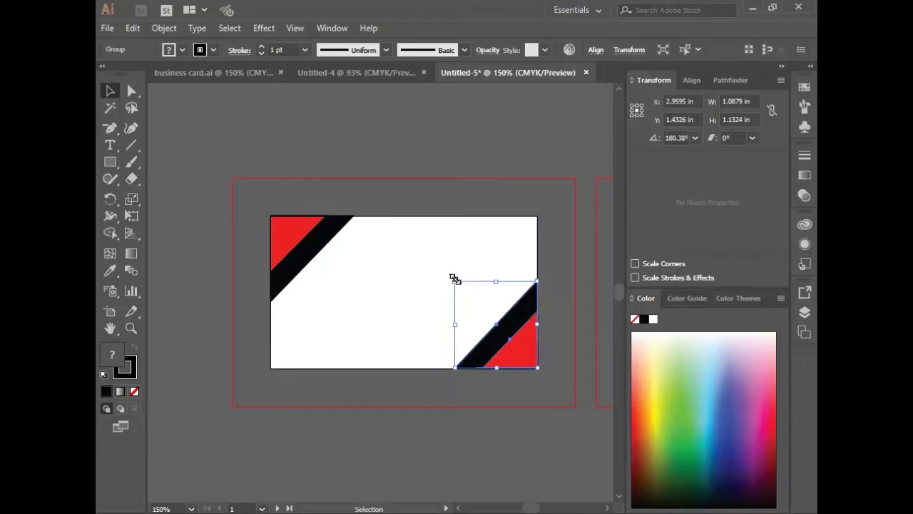
pyautogui.click(407, 167)
# - Copy the red house logo from business card.ai and paste it near Untitled-5's top centre
pyautogui.click(214, 72)
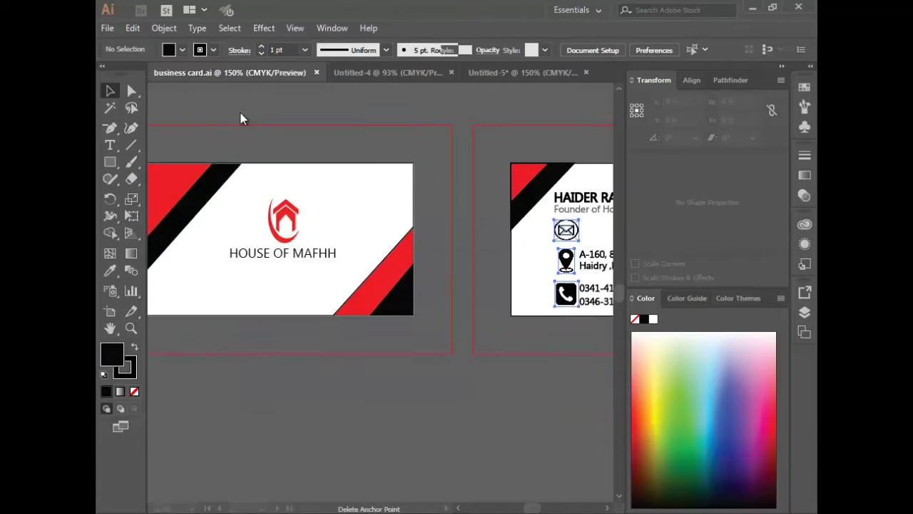
pyautogui.click(283, 220)
pyautogui.click(525, 72)
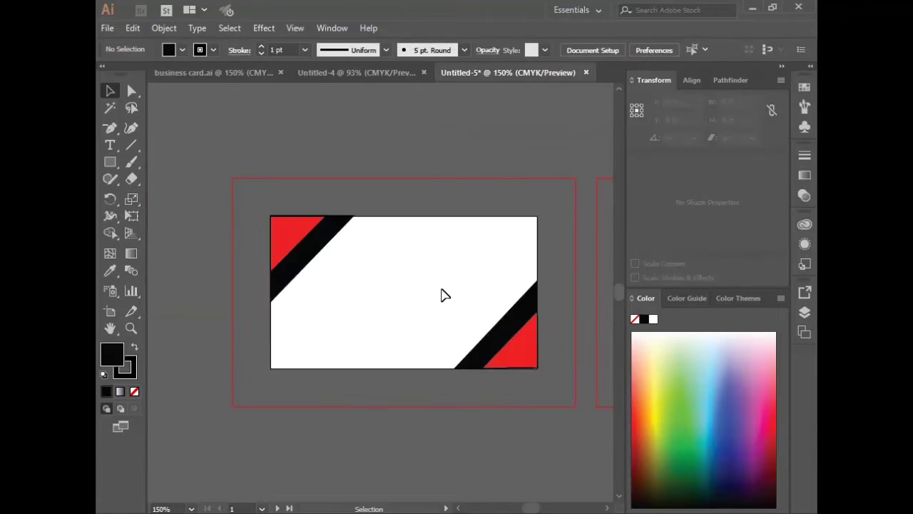
pyautogui.hotkey('ctrl', 'v')
pyautogui.moveTo(380, 287); pyautogui.dragTo(405, 258)
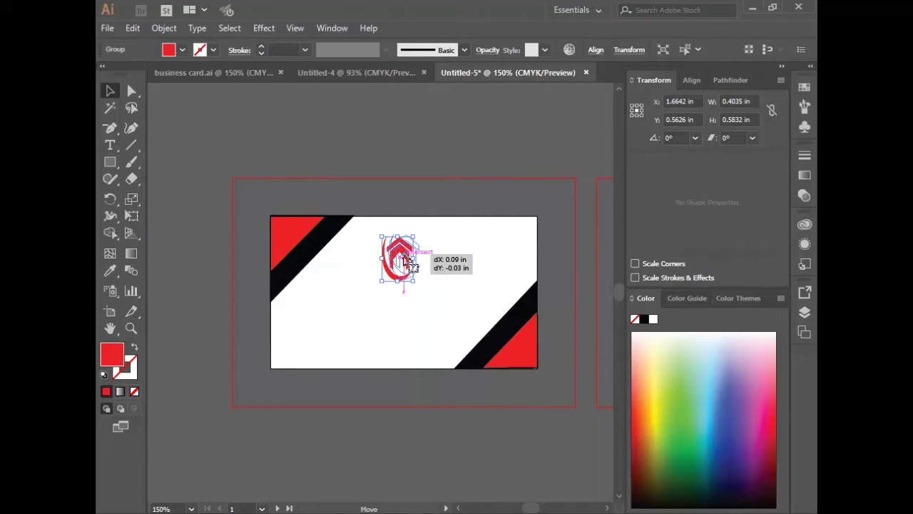
pyautogui.click(251, 295)
pyautogui.click(110, 145)
# - Add a text frame reading 'YOUR COMPNAY NAME' and centre it beneath the house logo
pyautogui.moveTo(339, 283); pyautogui.dragTo(471, 310)
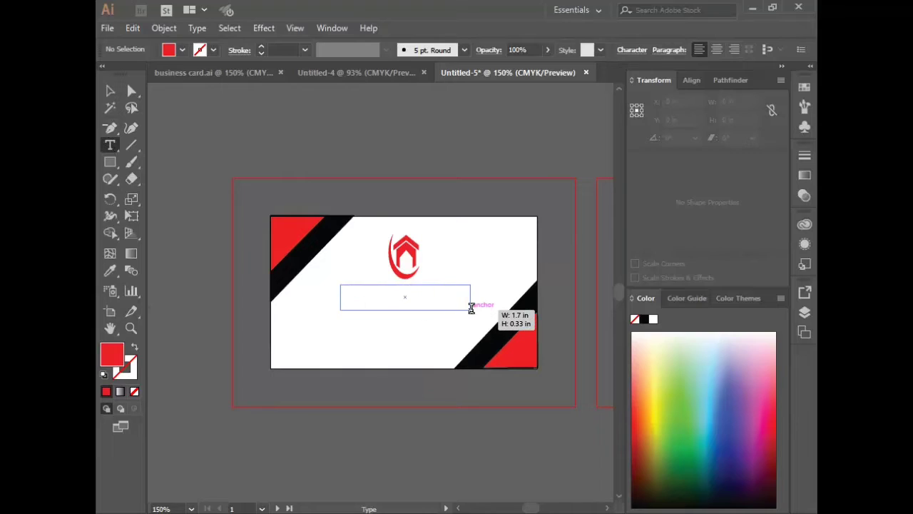
pyautogui.press('BackSpace')
pyautogui.write('YOUR COMPNAY NAME')
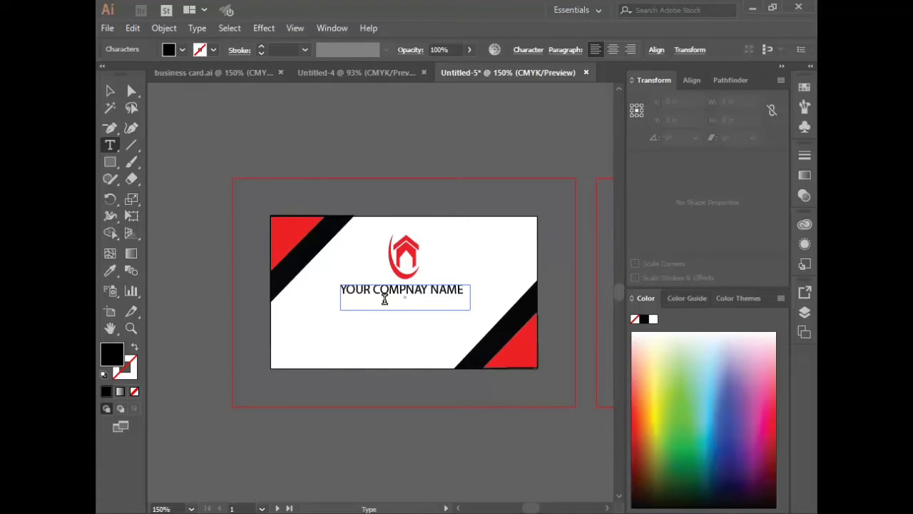
pyautogui.click(110, 91)
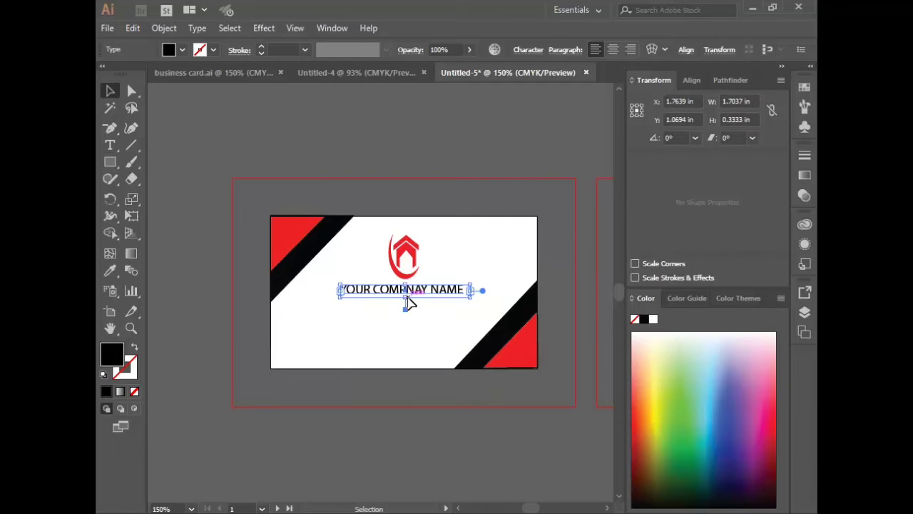
pyautogui.moveTo(396, 296); pyautogui.dragTo(399, 294)
pyautogui.click(386, 324)
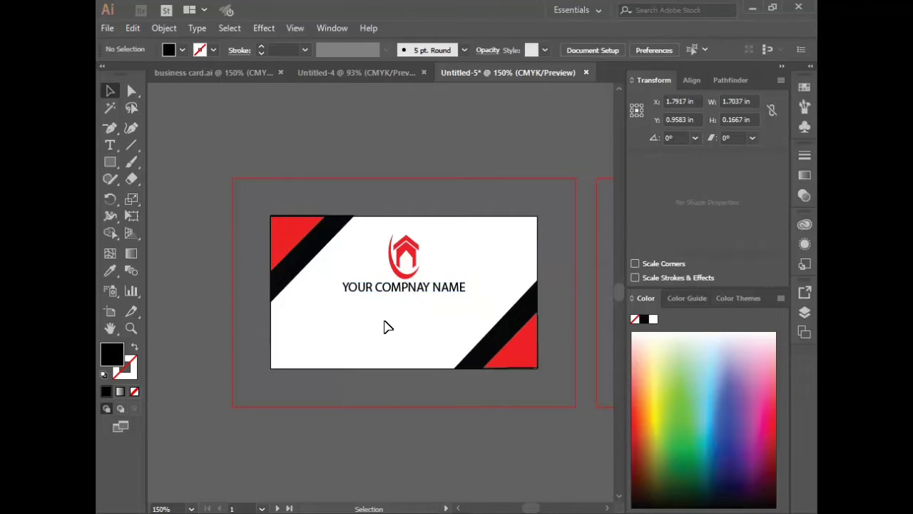
pyautogui.click(386, 300)
pyautogui.click(219, 203)
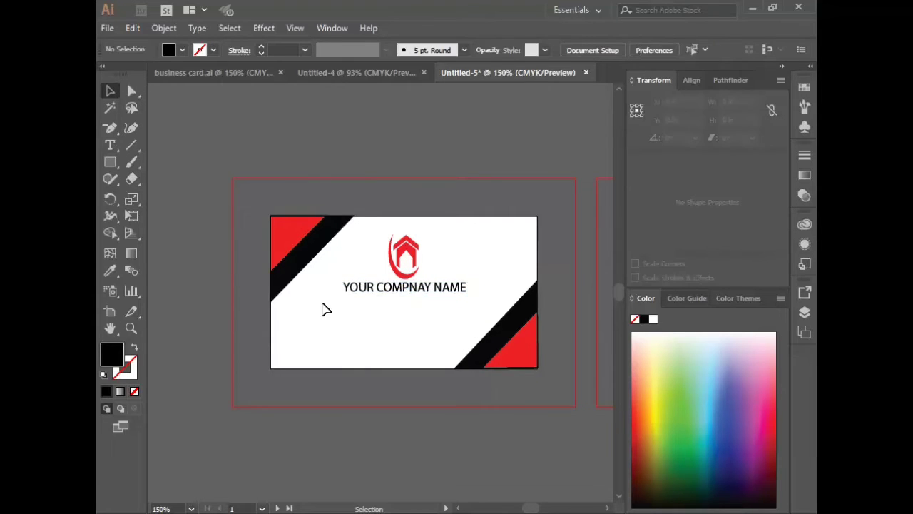
# - Duplicate the company name below it, retype it as 'YOUR TAGLINE' and colour it lighter grey
pyautogui.moveTo(400, 292)
pyautogui.mouseDown()
pyautogui.moveTo(423, 311)
pyautogui.moveTo(429, 305)
pyautogui.mouseUp()
pyautogui.doubleClick(443, 302)
pyautogui.write('YOUR TAGLINE')
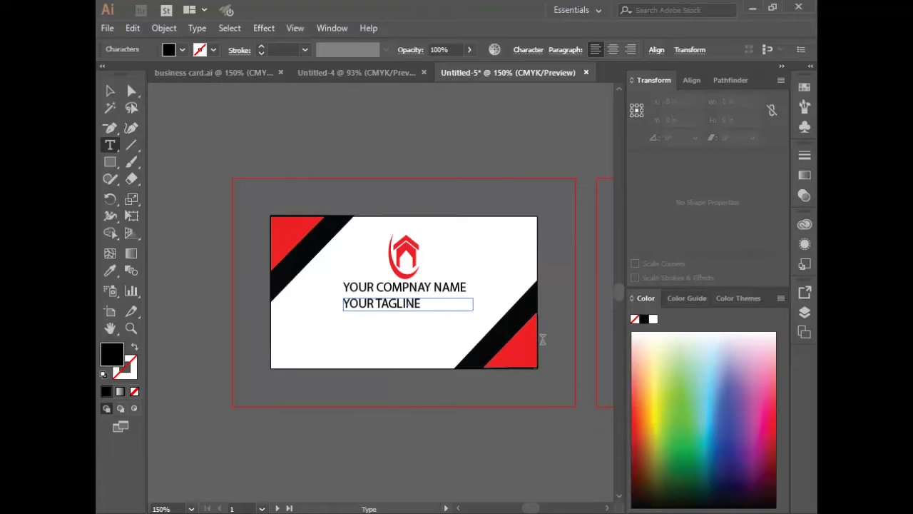
pyautogui.moveTo(453, 312); pyautogui.dragTo(354, 308)
pyautogui.doubleClick(114, 355)
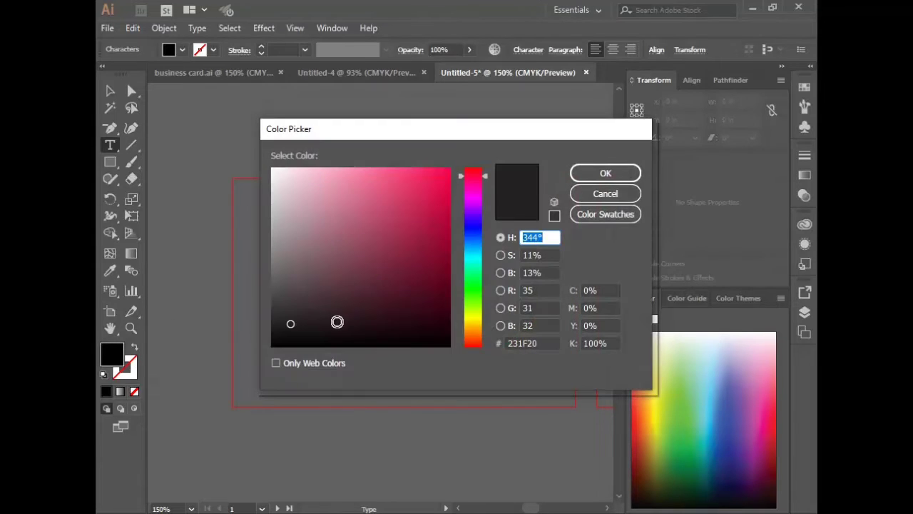
pyautogui.click(285, 299)
pyautogui.click(605, 174)
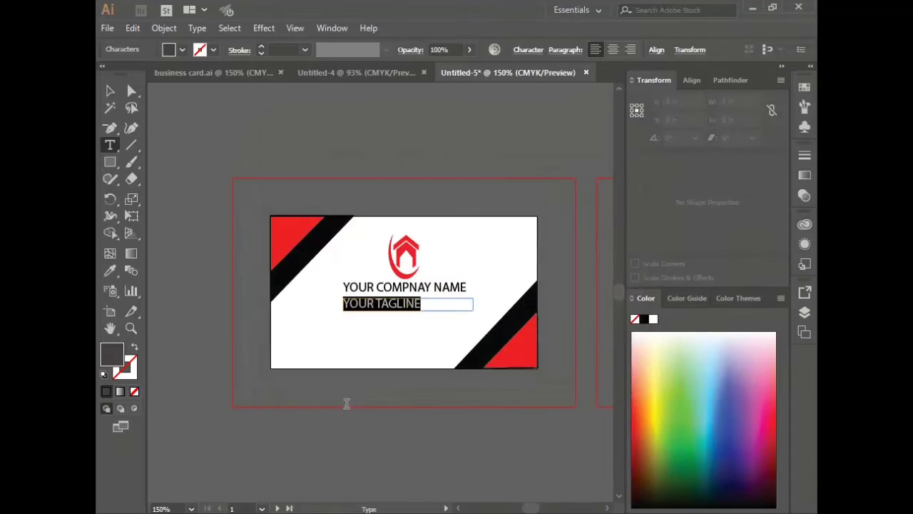
# - Set the tagline to 11 pt and nudge it up beneath the company name
pyautogui.doubleClick(419, 305)
pyautogui.hotkey('ctrl', 'a')
pyautogui.click(529, 50)
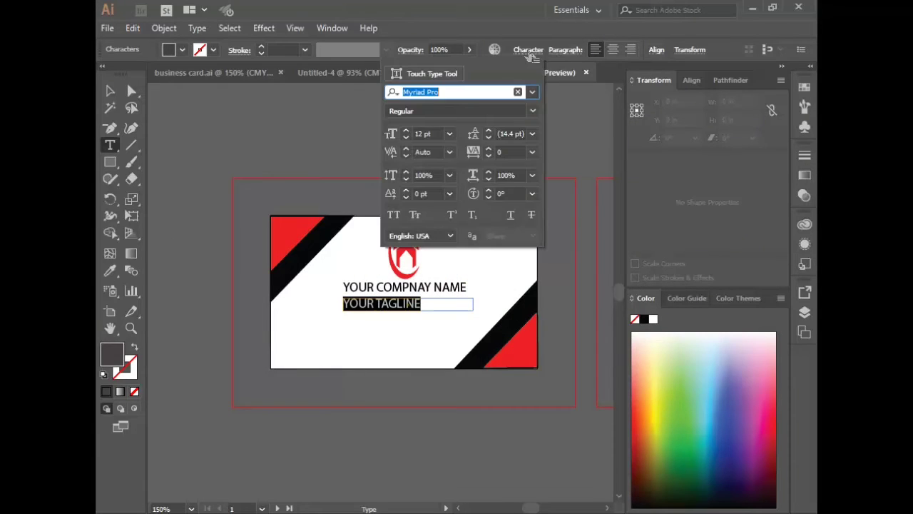
pyautogui.click(450, 134)
pyautogui.click(462, 241)
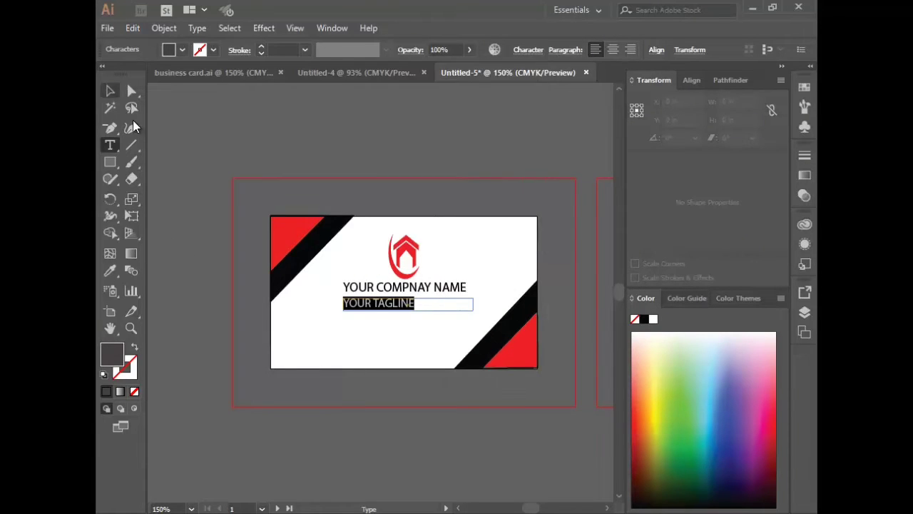
pyautogui.press('Escape')
pyautogui.click(387, 312)
pyautogui.moveTo(391, 316); pyautogui.dragTo(391, 314)
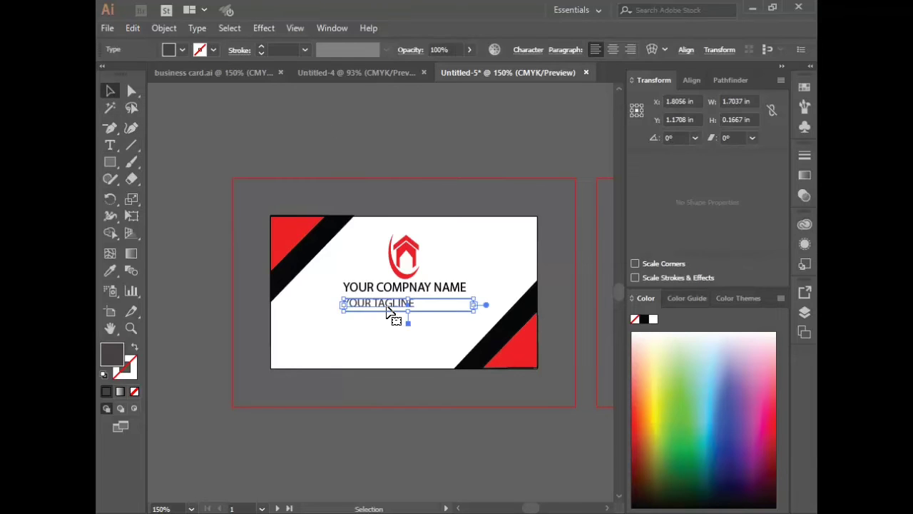
pyautogui.click(371, 349)
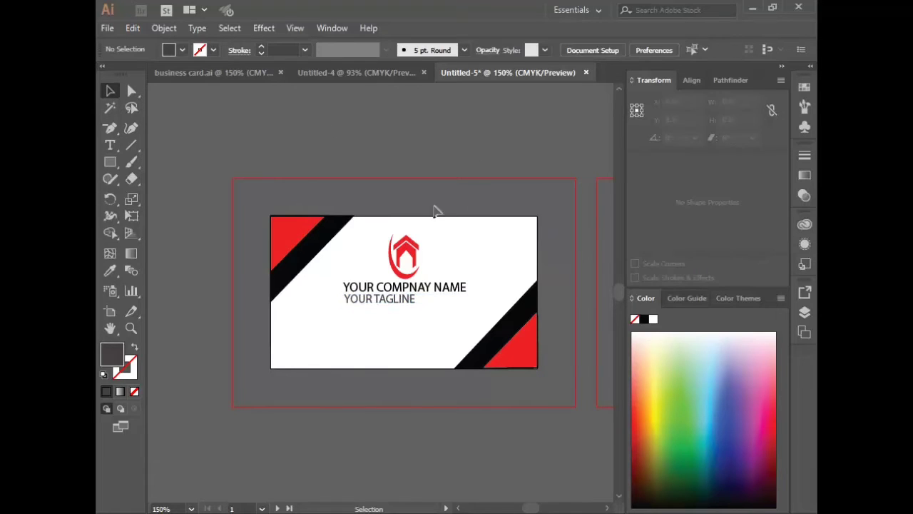
# - Move over to the back card and delete the stray pasted company-name text
pyautogui.hscroll(6, 437, 321)
pyautogui.hotkey('ctrl', 'v')
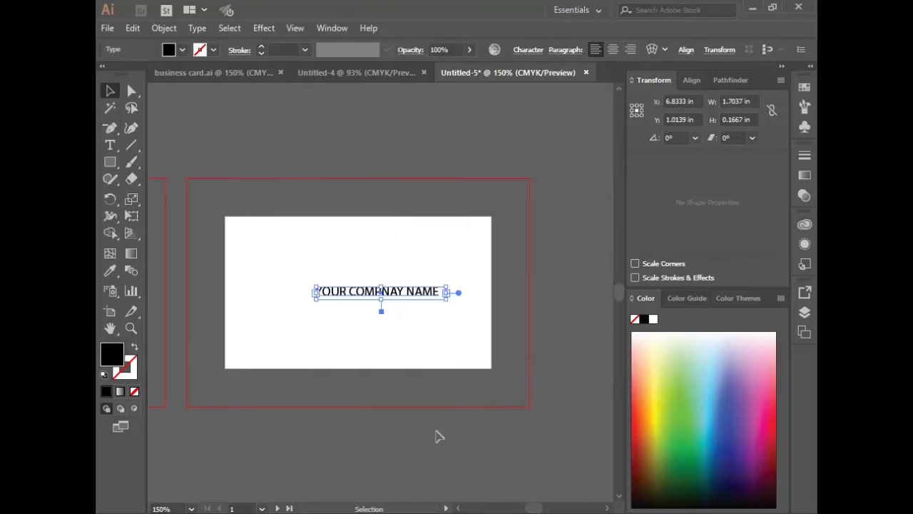
pyautogui.press('Delete')
pyautogui.moveTo(537, 509); pyautogui.dragTo(531, 509)
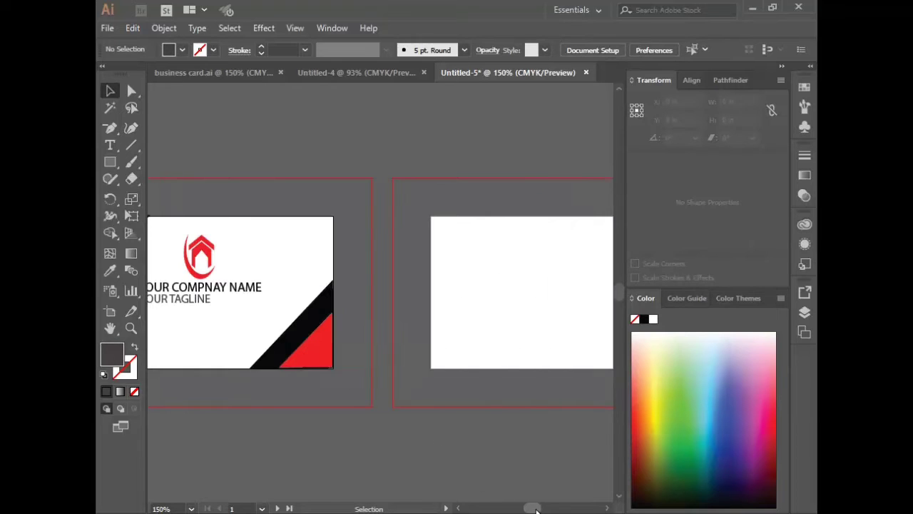
# - Copy the front card's stripe group into the back card's bottom-right corner
pyautogui.click(318, 355)
pyautogui.hotkey('ctrl', 'c')
pyautogui.hotkey('ctrl', 'v')
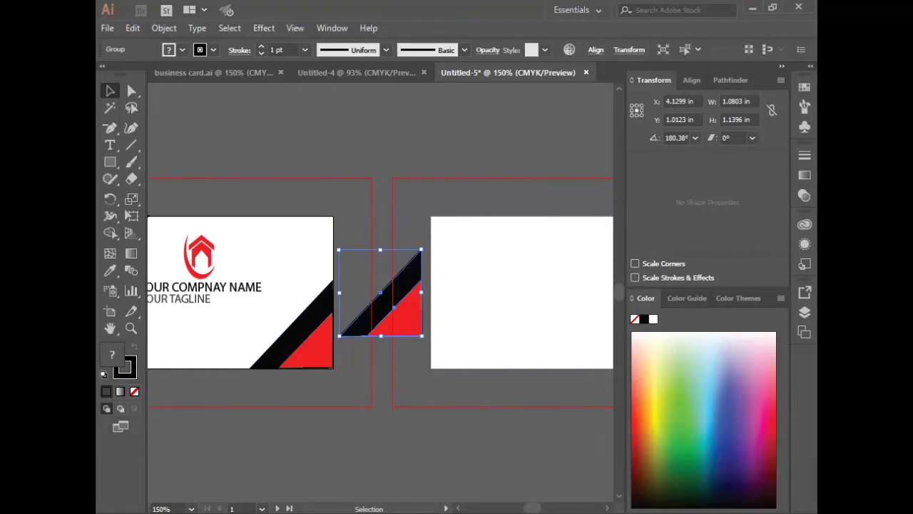
pyautogui.moveTo(532, 508); pyautogui.dragTo(534, 508)
pyautogui.moveTo(202, 315); pyautogui.dragTo(480, 351)
pyautogui.click(469, 397)
# - Paste another stripe copy, rotate it 180° and place it in the back card's top-left corner
pyautogui.click(449, 347)
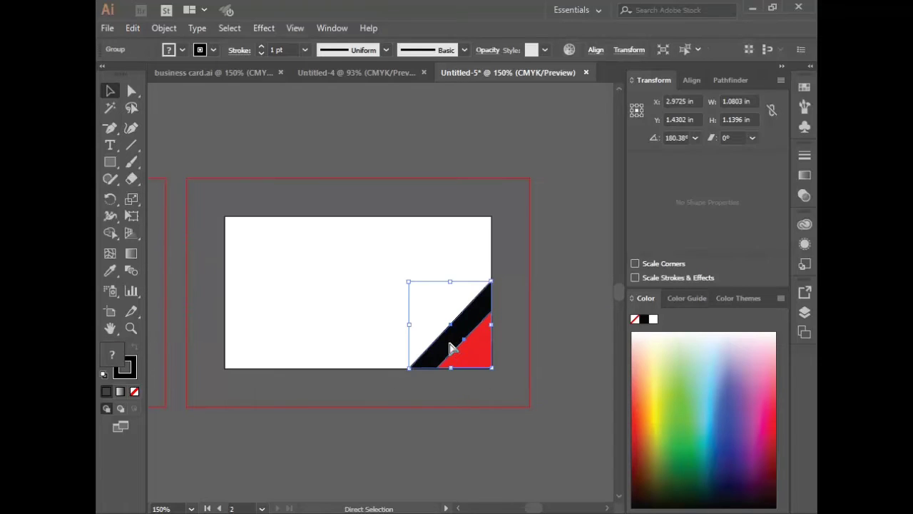
pyautogui.hotkey('ctrl', 'c')
pyautogui.hotkey('ctrl', 'v')
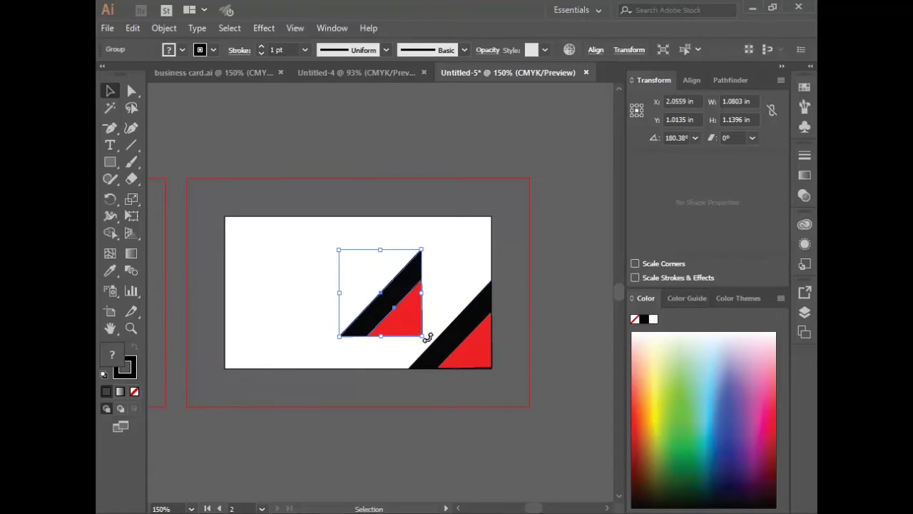
pyautogui.moveTo(427, 337); pyautogui.dragTo(312, 230)
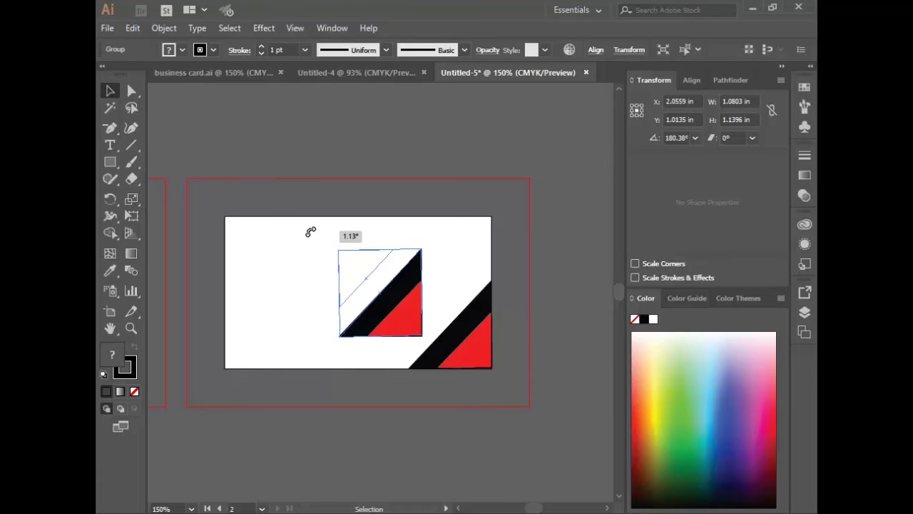
pyautogui.moveTo(311, 232); pyautogui.dragTo(316, 231)
pyautogui.moveTo(365, 270); pyautogui.dragTo(254, 242)
pyautogui.click(271, 193)
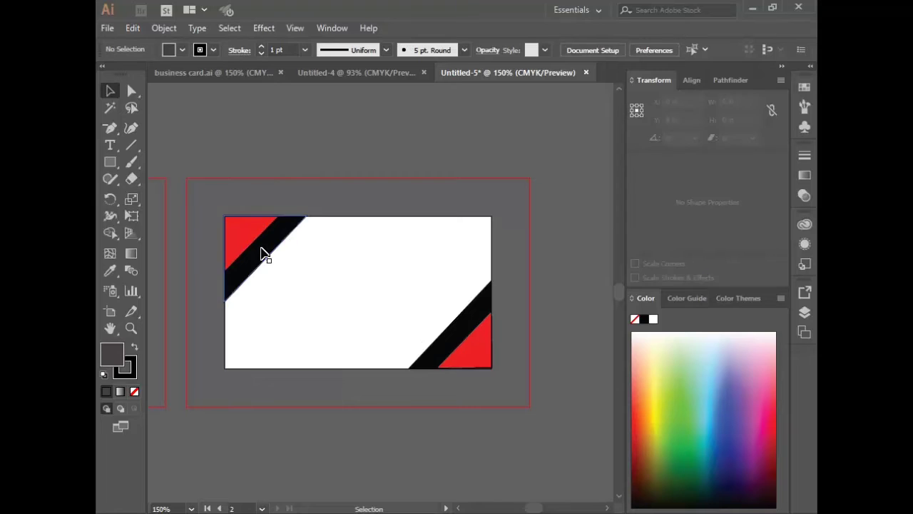
# - Recolour the bottom-right corner triangle from red to black
pyautogui.doubleClick(474, 355)
pyautogui.click(469, 353)
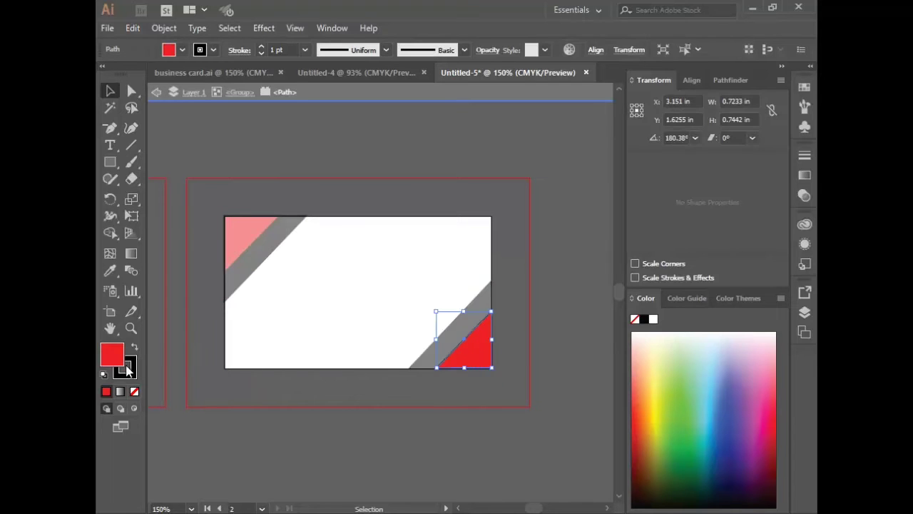
pyautogui.doubleClick(120, 358)
pyautogui.click(448, 345)
pyautogui.click(605, 173)
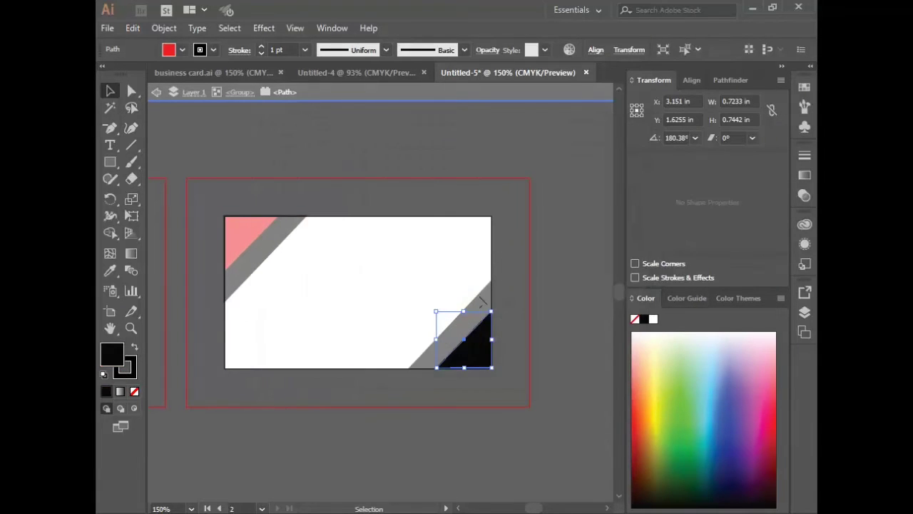
pyautogui.click(459, 309)
# - Recolour the bottom-right black stripe to red
pyautogui.doubleClick(549, 301)
pyautogui.click(467, 326)
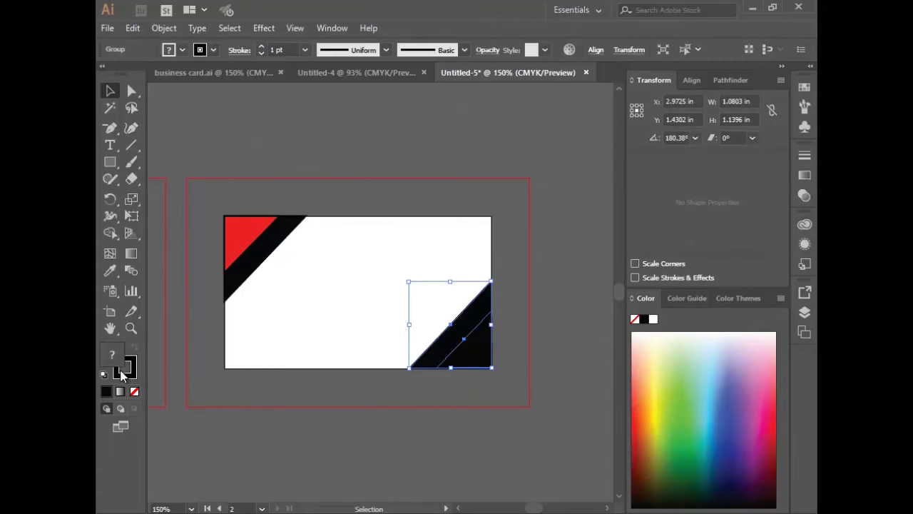
pyautogui.doubleClick(470, 343)
pyautogui.click(467, 332)
pyautogui.doubleClick(113, 353)
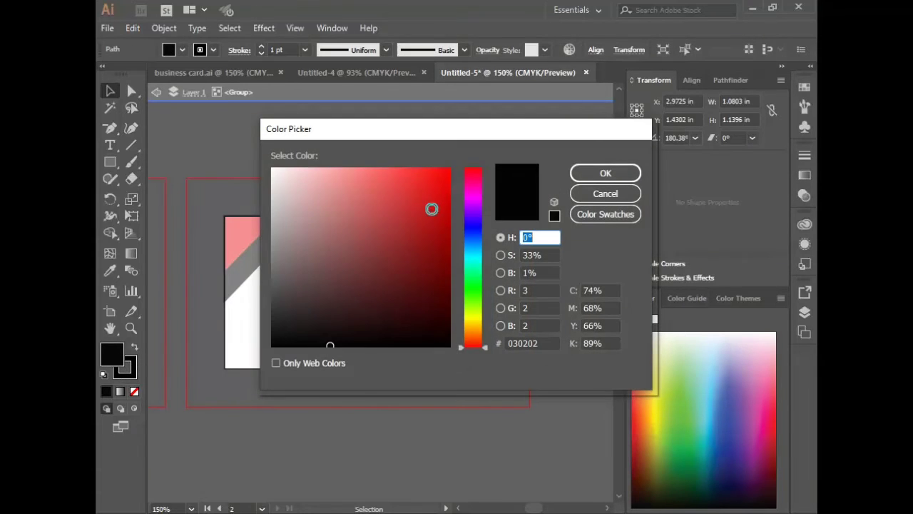
pyautogui.click(450, 168)
pyautogui.click(605, 173)
pyautogui.click(367, 434)
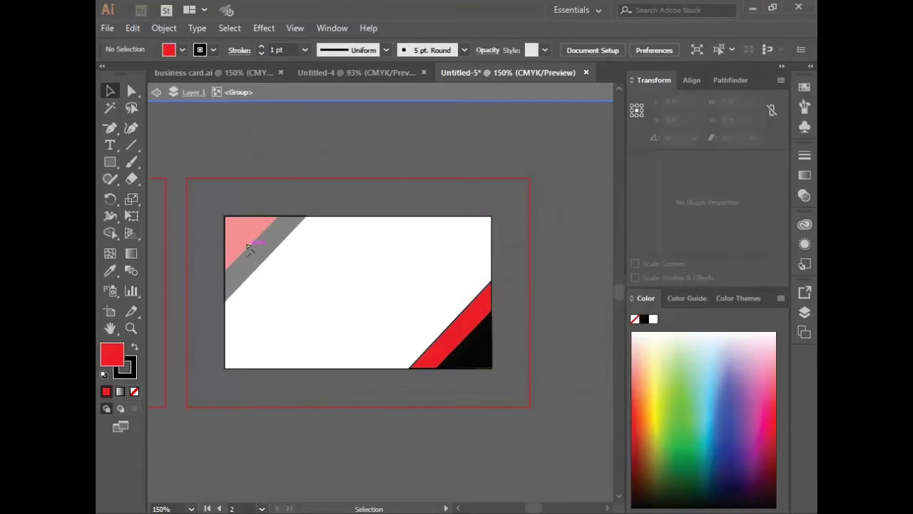
pyautogui.doubleClick(260, 186)
# - Make the top-left corner triangle near-black instead of red
pyautogui.click(261, 261)
pyautogui.doubleClick(259, 261)
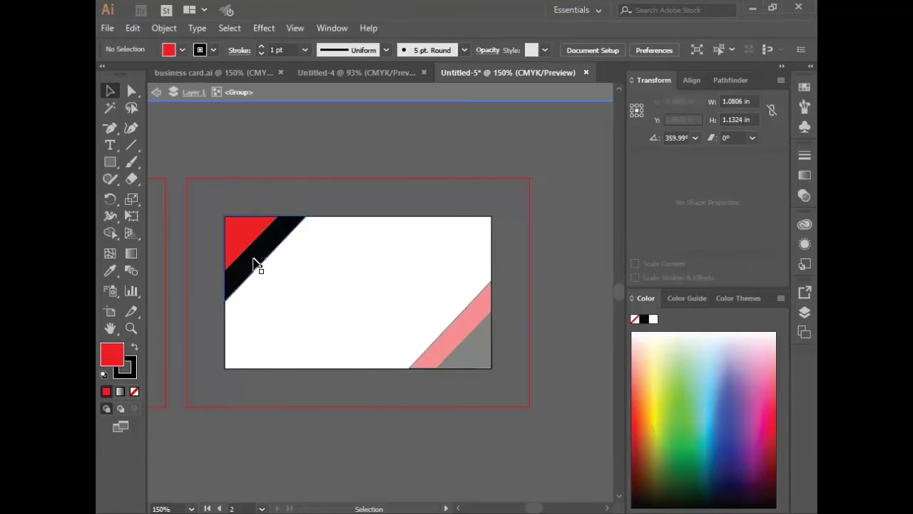
pyautogui.doubleClick(111, 360)
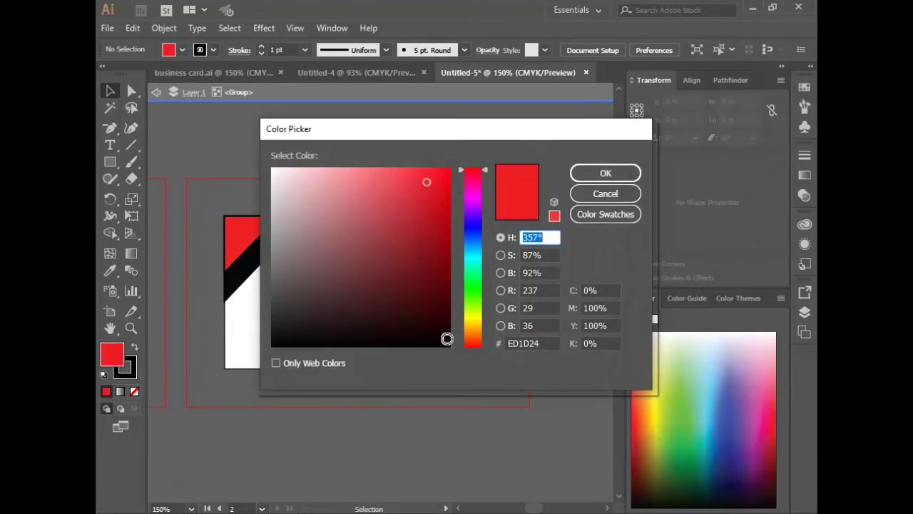
pyautogui.moveTo(447, 338); pyautogui.dragTo(446, 345)
pyautogui.click(605, 174)
pyautogui.click(239, 235)
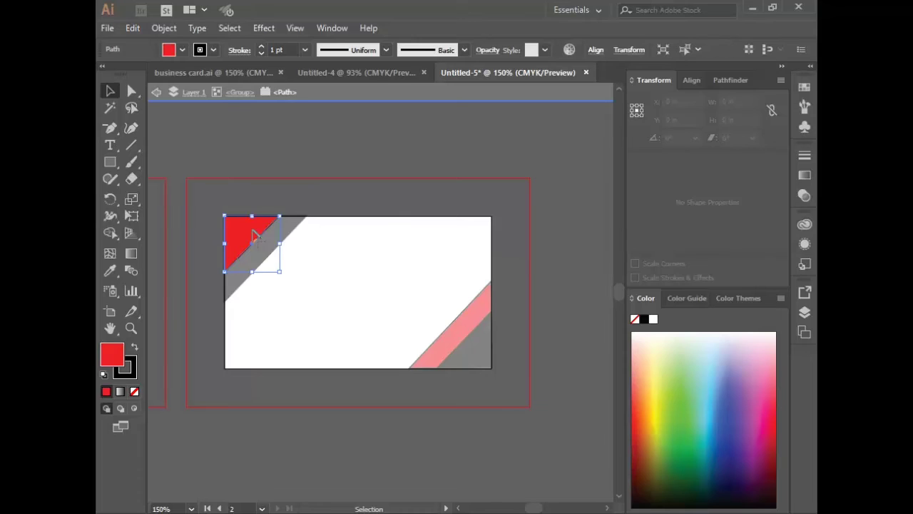
pyautogui.doubleClick(112, 354)
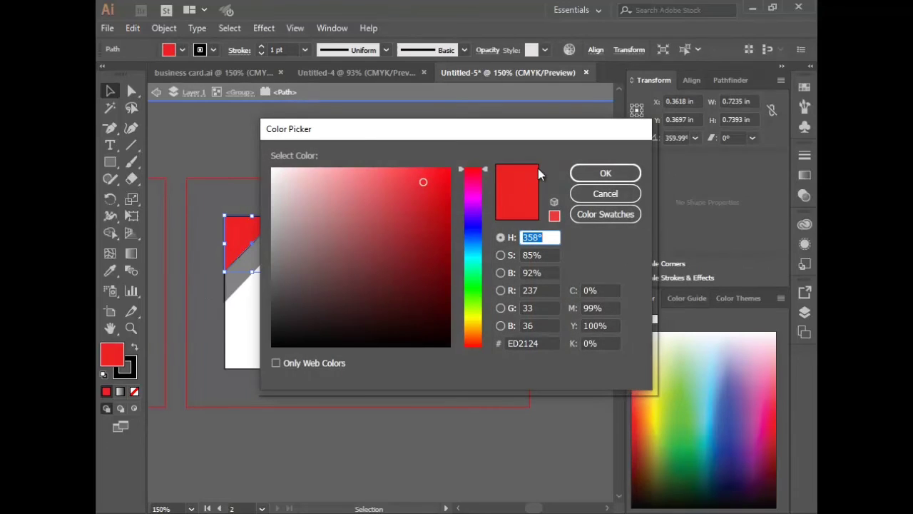
pyautogui.click(446, 345)
pyautogui.click(605, 173)
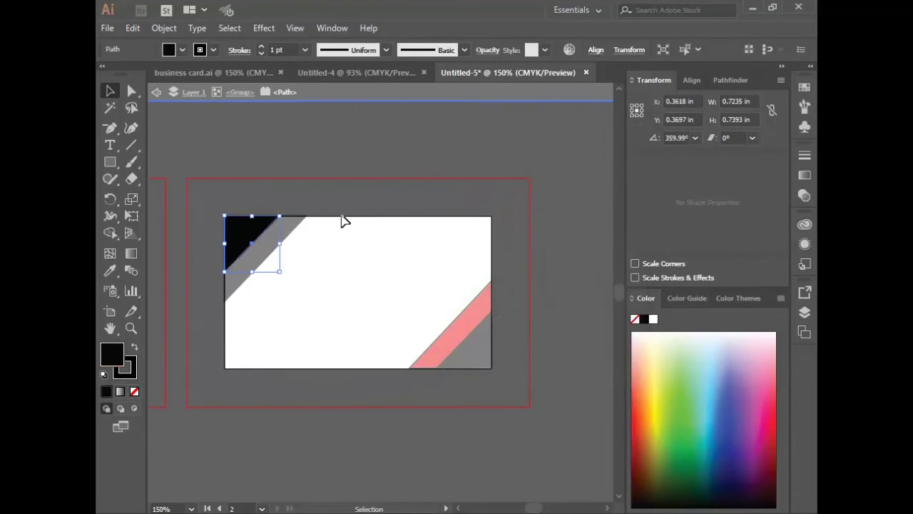
pyautogui.click(331, 192)
pyautogui.doubleClick(322, 169)
# - Recolour the top-left stripe to red
pyautogui.doubleClick(261, 254)
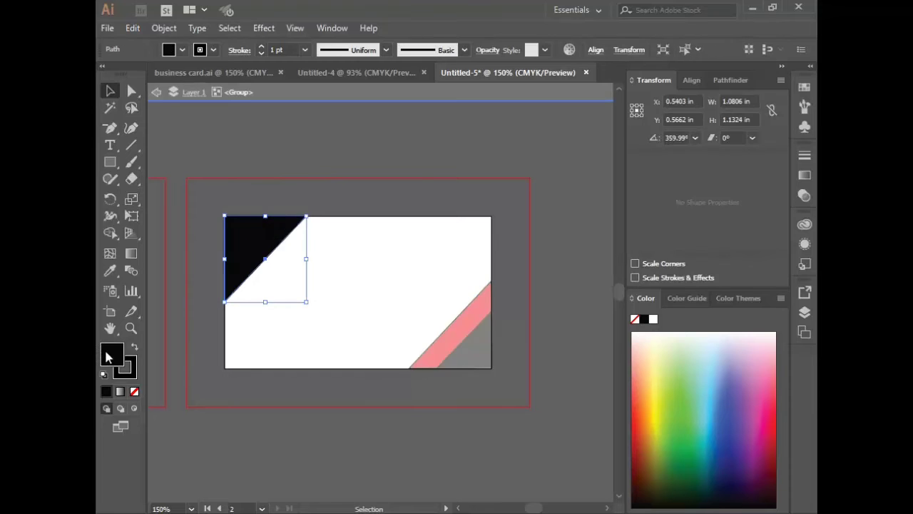
pyautogui.doubleClick(111, 354)
pyautogui.click(448, 168)
pyautogui.click(605, 174)
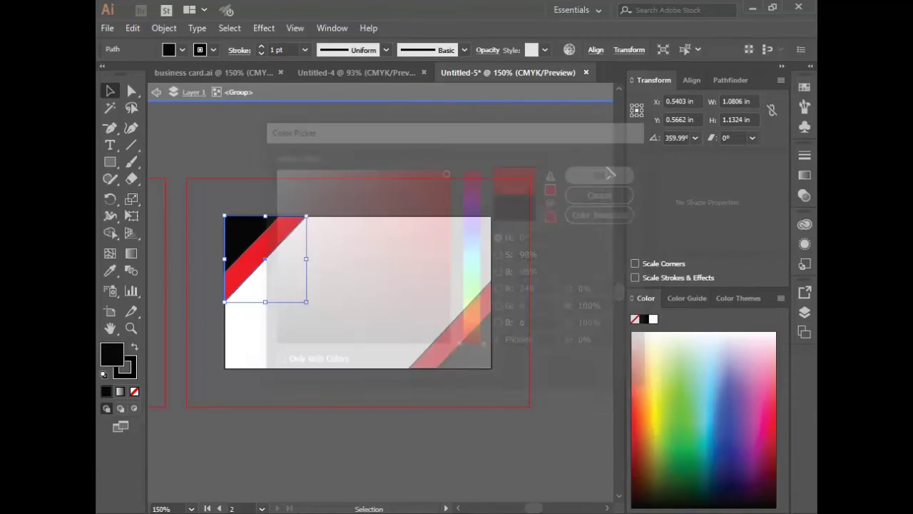
pyautogui.doubleClick(531, 160)
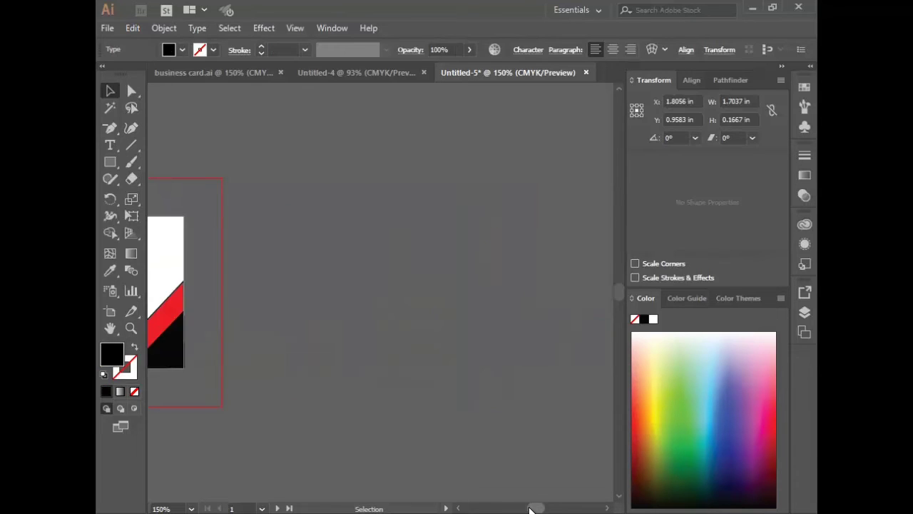
# - Move the pasted text near the card top, retype it as the person's name, and fit its frame
pyautogui.moveTo(532, 509); pyautogui.dragTo(528, 510)
pyautogui.moveTo(359, 298); pyautogui.dragTo(334, 256)
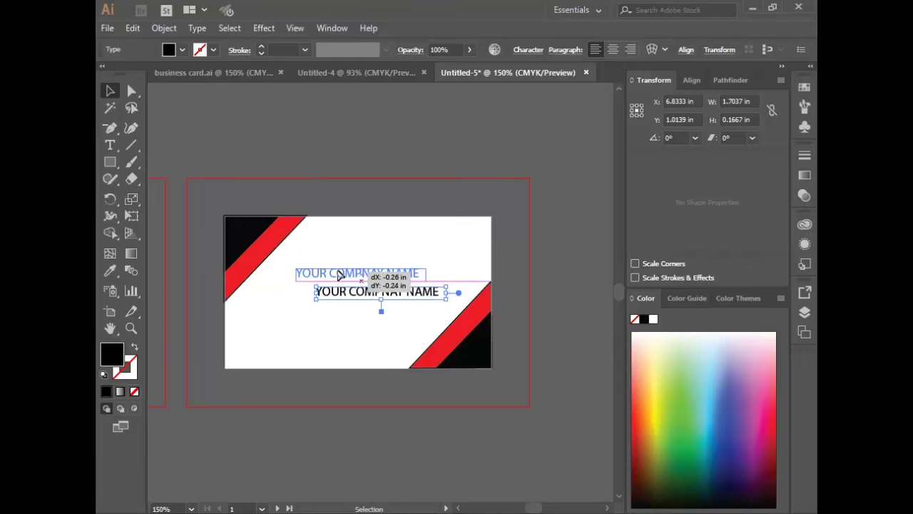
pyautogui.press('t')
pyautogui.tripleClick(333, 254)
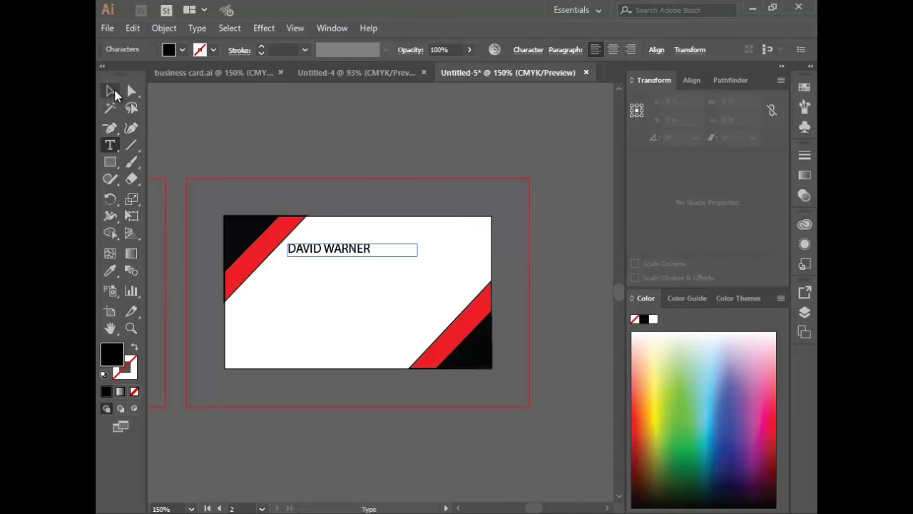
pyautogui.click(111, 90)
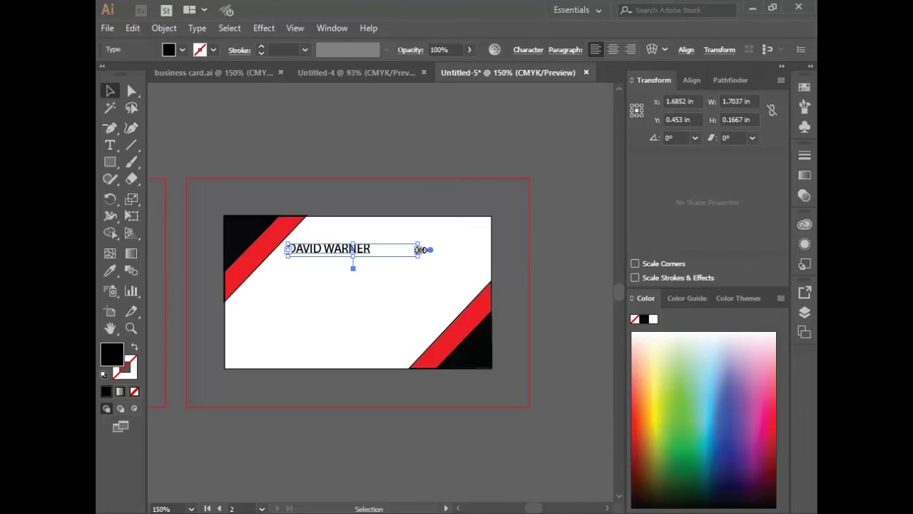
pyautogui.moveTo(418, 248); pyautogui.dragTo(378, 248)
# - Embolden the name with a 0.75 pt outline
pyautogui.doubleClick(336, 250)
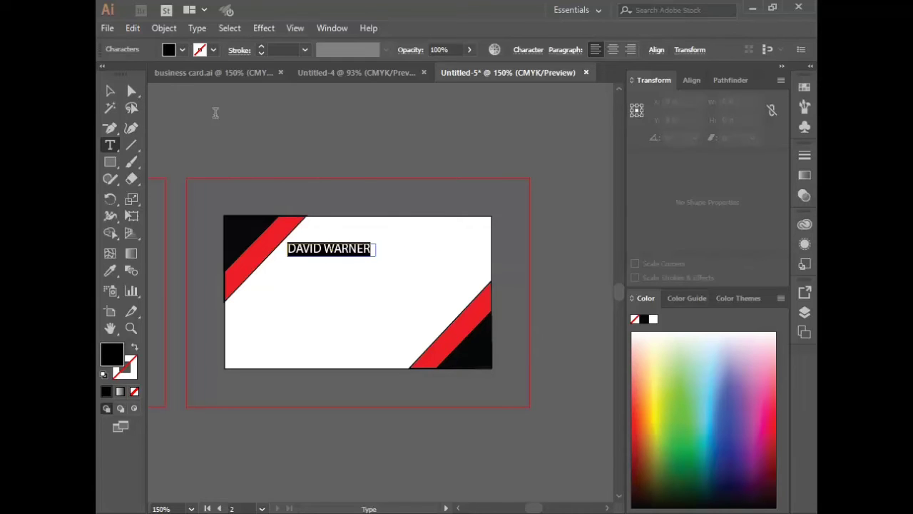
pyautogui.click(305, 50)
pyautogui.click(325, 93)
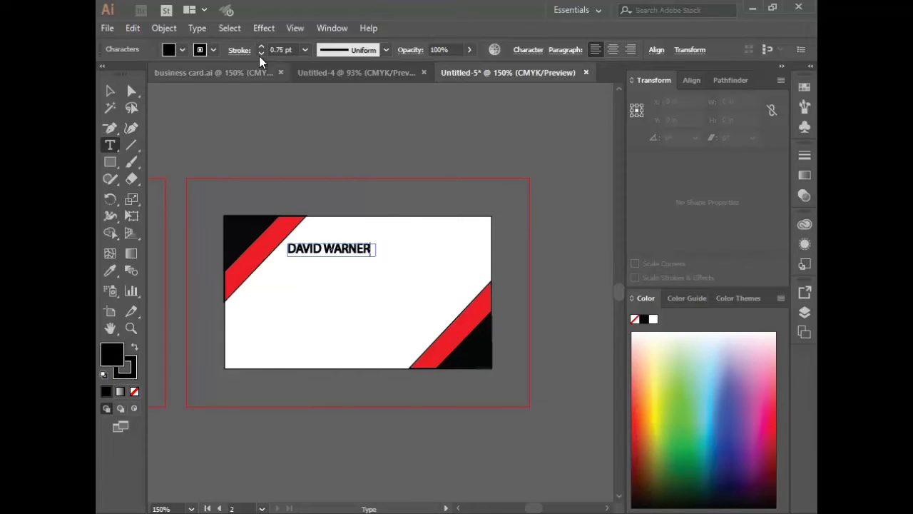
pyautogui.press('Escape')
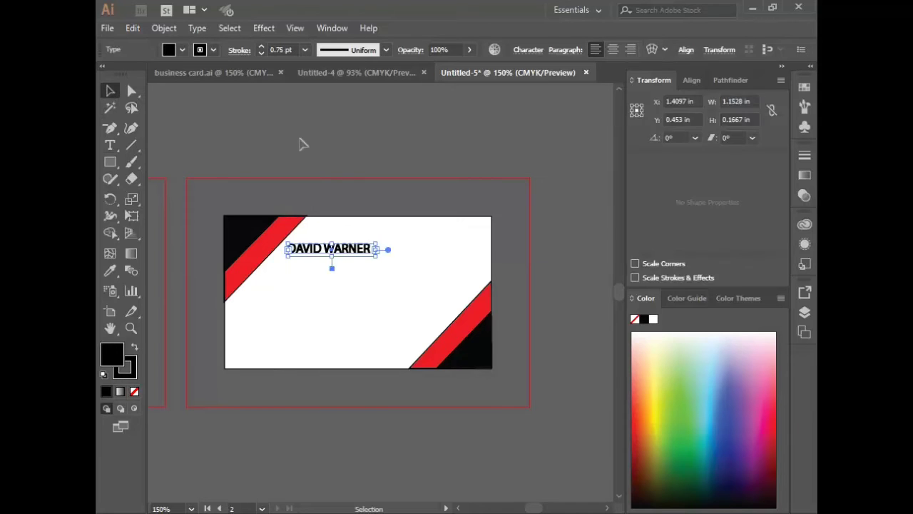
pyautogui.click(301, 143)
pyautogui.click(349, 254)
# - Duplicate the text below the name and replace it with FOUNDER OF COMPANY
pyautogui.moveTo(367, 289)
pyautogui.mouseDown()
pyautogui.moveTo(330, 259)
pyautogui.moveTo(341, 264)
pyautogui.mouseUp()
pyautogui.tripleClick(343, 263)
pyautogui.press('BackSpace')
pyautogui.write('FOUNDER OF COMPANY')
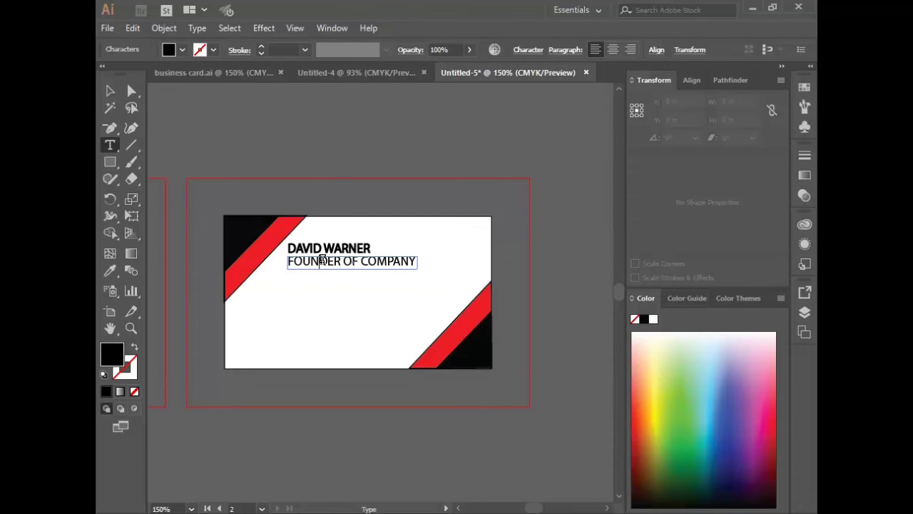
pyautogui.hotkey('ctrl', 'a')
# - Colour the title dark grey #231F20 and reduce its font size
pyautogui.doubleClick(111, 352)
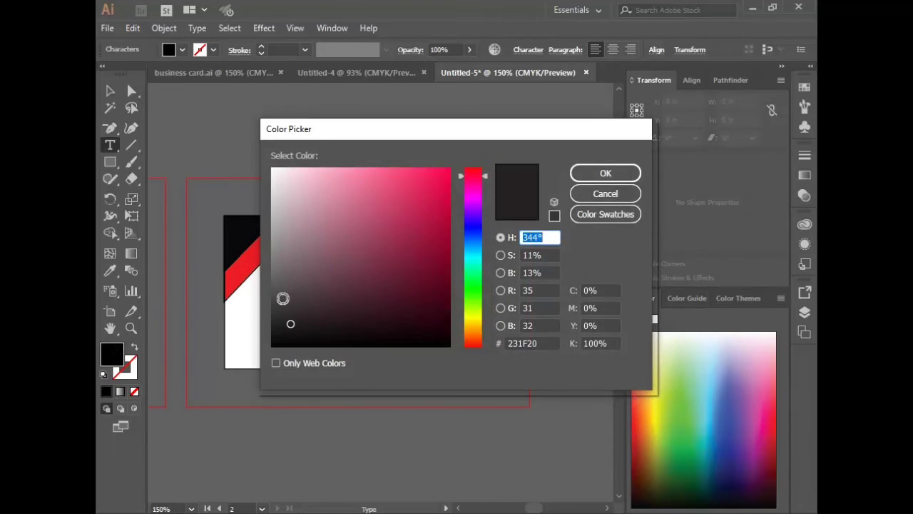
pyautogui.click(281, 299)
pyautogui.click(606, 174)
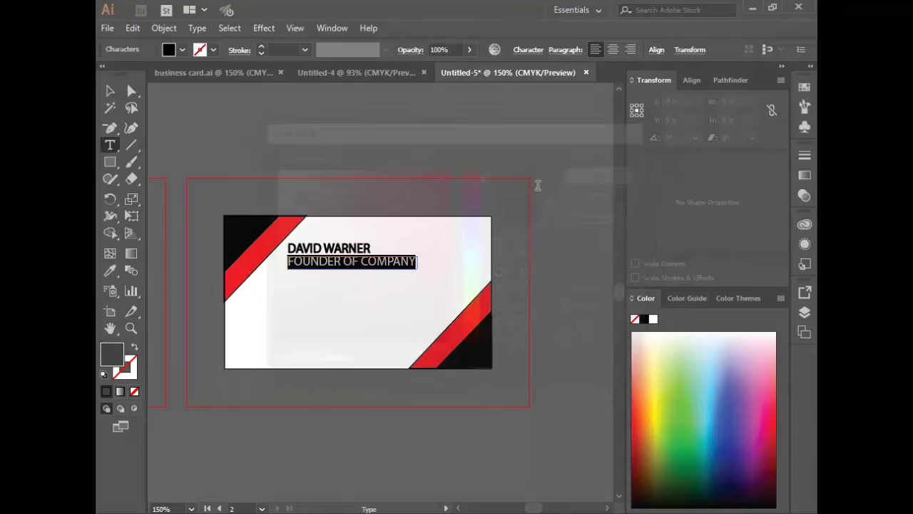
pyautogui.click(527, 50)
pyautogui.click(450, 133)
pyautogui.click(469, 251)
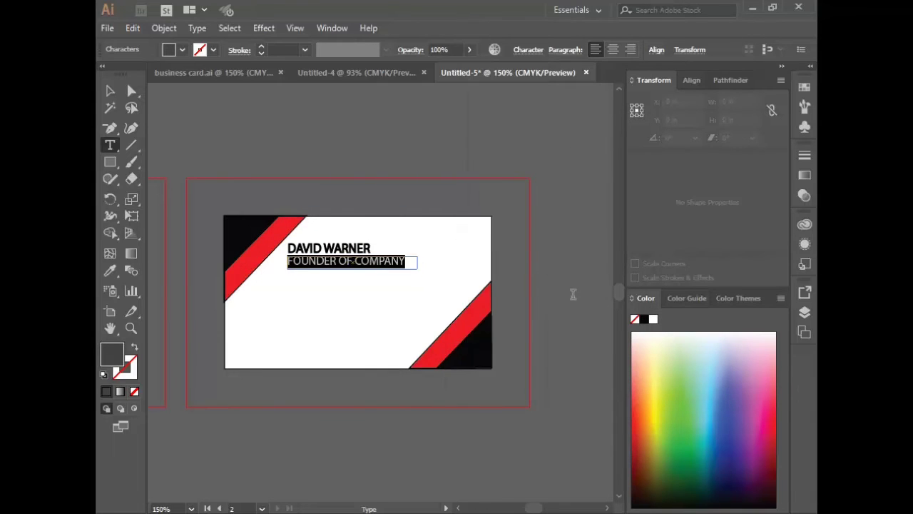
pyautogui.press('Escape')
pyautogui.click(393, 179)
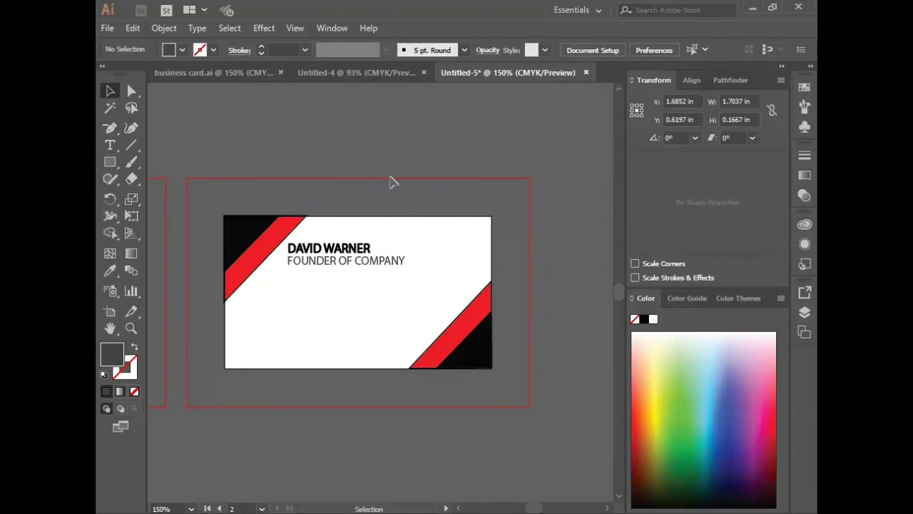
# - Copy the envelope, pin and phone icons from business card.ai into Untitled-5, stacked under the title
pyautogui.click(195, 74)
pyautogui.click(285, 214)
pyautogui.click(494, 305)
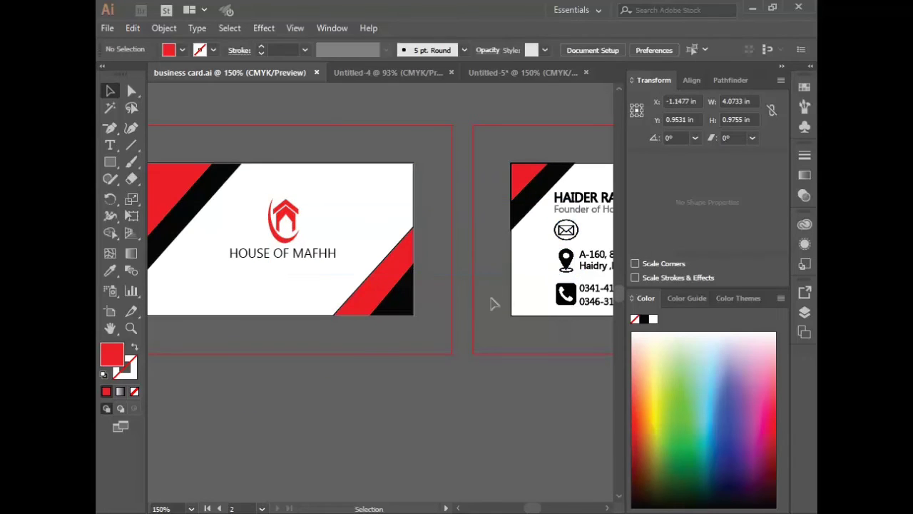
pyautogui.click(567, 229)
pyautogui.keyDown('shift'); pyautogui.click(566, 260); pyautogui.keyUp('shift')
pyautogui.keyDown('shift'); pyautogui.click(566, 295); pyautogui.keyUp('shift')
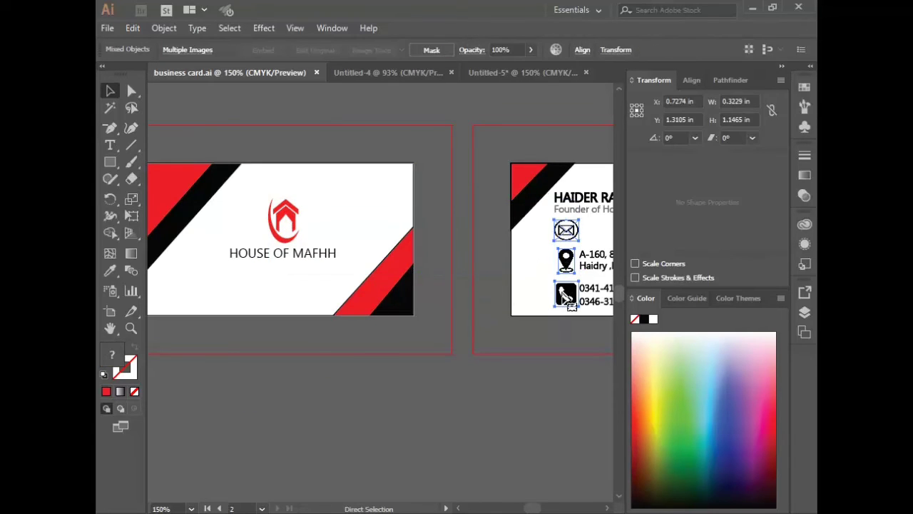
pyautogui.click(509, 72)
pyautogui.hotkey('ctrl', 'v')
pyautogui.moveTo(380, 289); pyautogui.dragTo(300, 315)
pyautogui.click(353, 159)
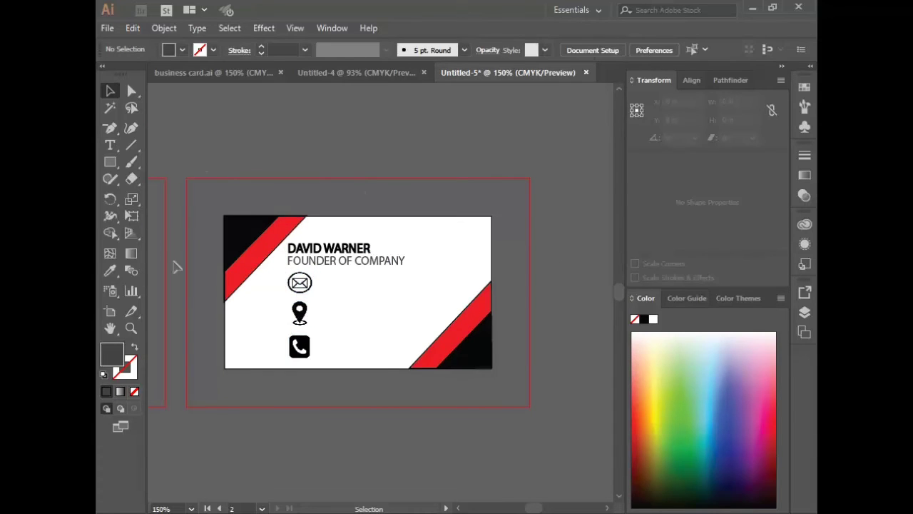
# - Duplicate the title beside the envelope icon and retype it as E-MAIL
pyautogui.moveTo(358, 269); pyautogui.dragTo(363, 281)
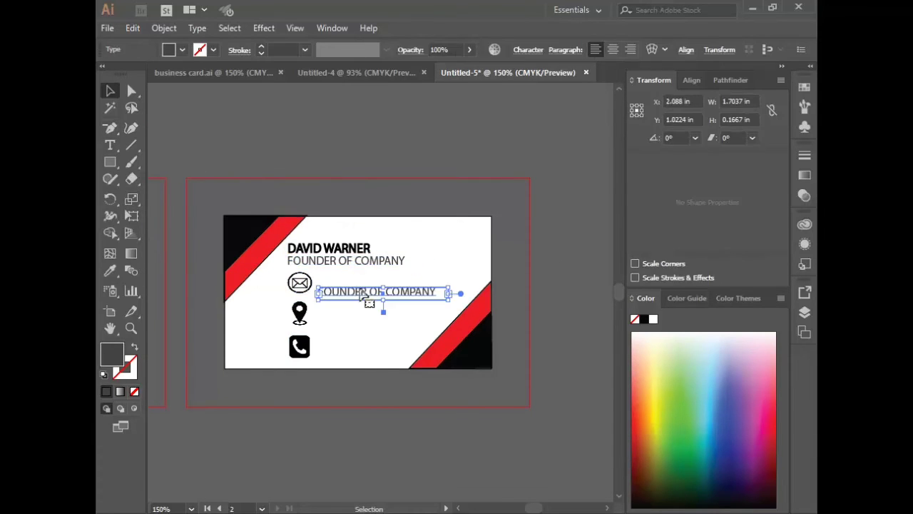
pyautogui.doubleClick(363, 280)
pyautogui.write('EMAI')
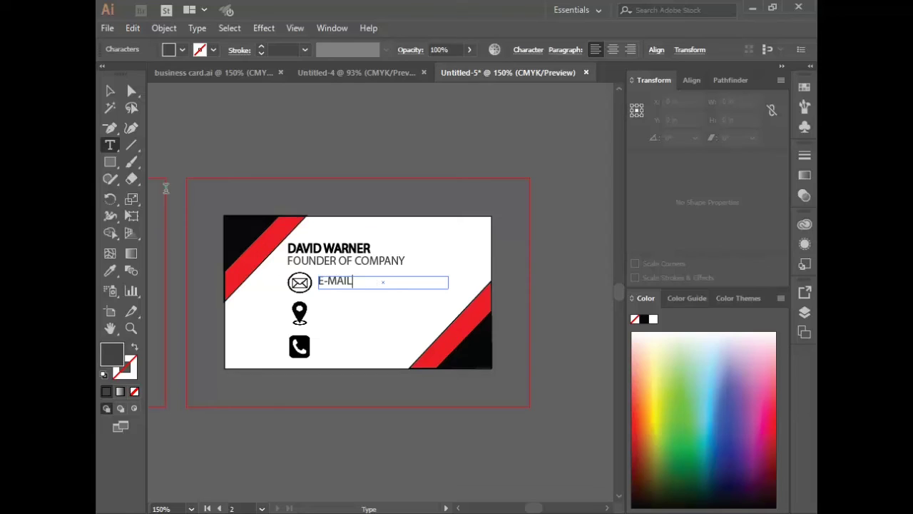
pyautogui.press('Escape')
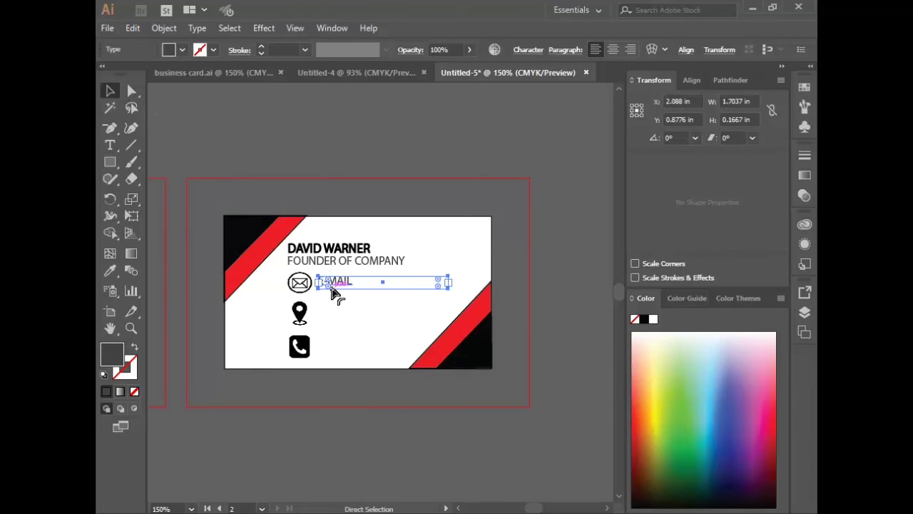
# - Copy the label down beside the pin icon and retype it as LOCATION
pyautogui.moveTo(333, 289)
pyautogui.mouseDown()
pyautogui.moveTo(362, 301)
pyautogui.moveTo(337, 319)
pyautogui.mouseUp()
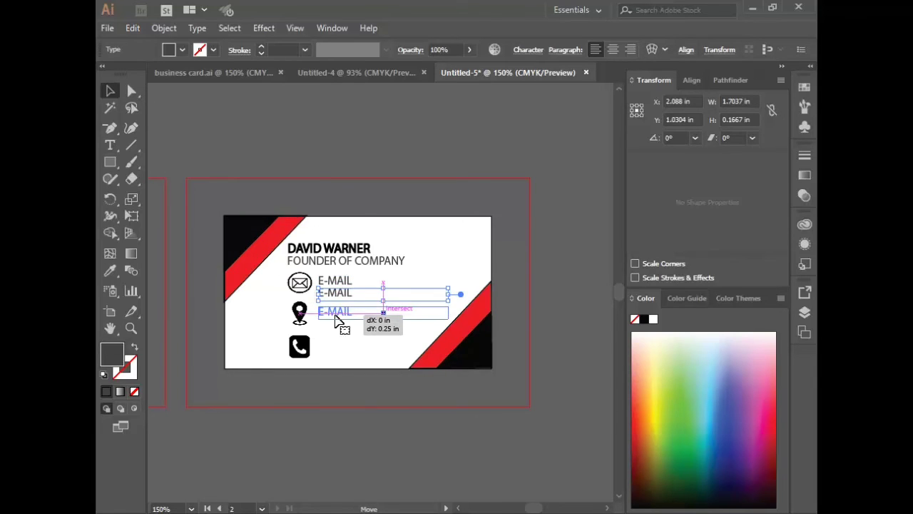
pyautogui.doubleClick(335, 312)
pyautogui.write('LOCATION')
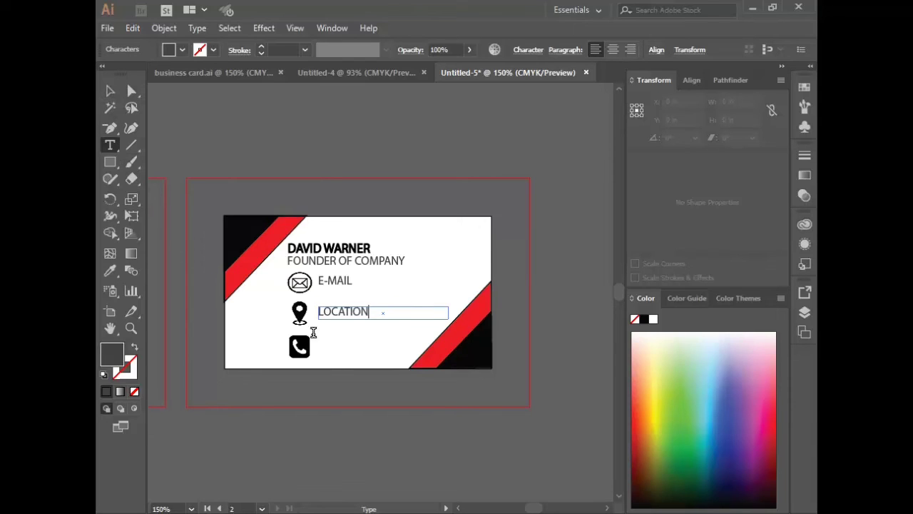
pyautogui.press('ctrl')
pyautogui.hotkey('ctrl', 'z')
pyautogui.hotkey('ctrl', 'shift', 'z')
pyautogui.click(110, 91)
# - Copy a LOCATION label down beside the phone icon
pyautogui.moveTo(373, 320)
pyautogui.mouseDown()
pyautogui.moveTo(373, 302)
pyautogui.moveTo(350, 308)
pyautogui.mouseUp()
pyautogui.keyDown('shift'); pyautogui.click(340, 311); pyautogui.keyUp('shift')
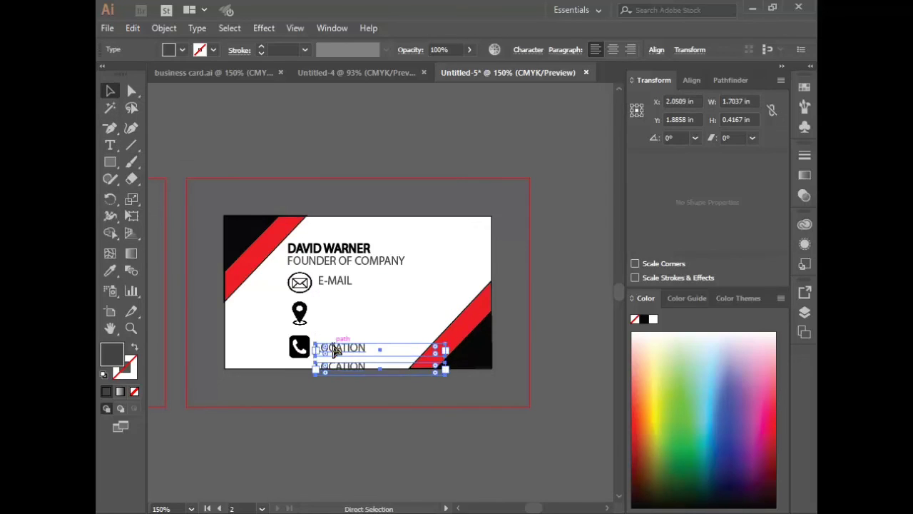
pyautogui.click(342, 321)
pyautogui.click(347, 314)
pyautogui.click(347, 291)
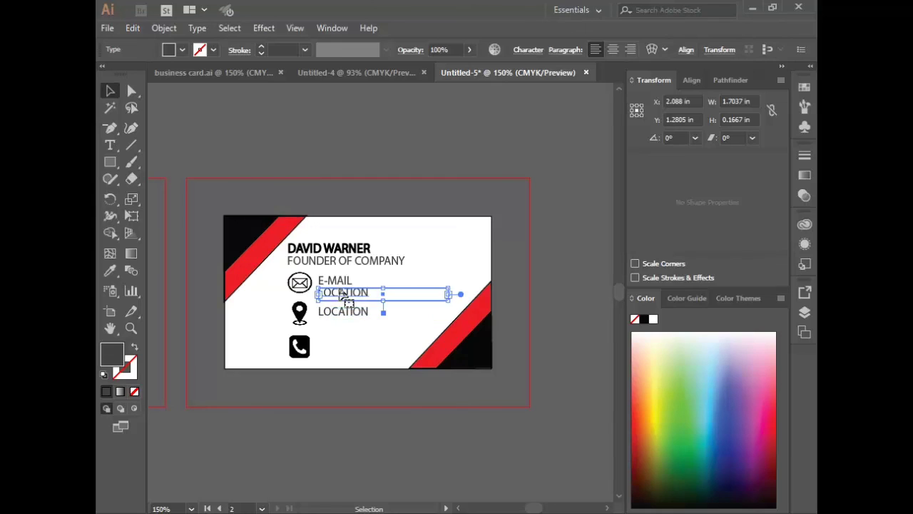
pyautogui.moveTo(340, 299); pyautogui.dragTo(343, 350)
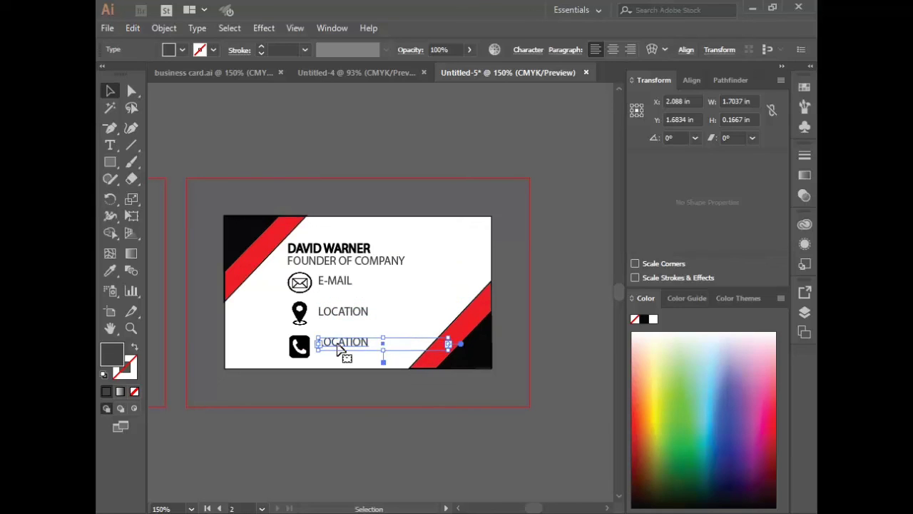
# - Align the bottom label with the phone icon and retype it as CONTACT NUMBER
pyautogui.doubleClick(343, 350)
pyautogui.doubleClick(336, 318)
pyautogui.press('Escape')
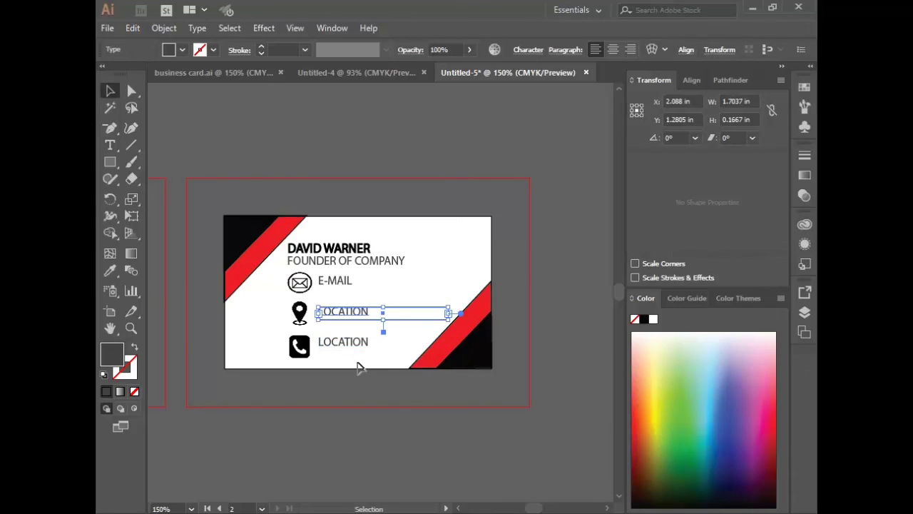
pyautogui.moveTo(356, 346); pyautogui.dragTo(358, 349)
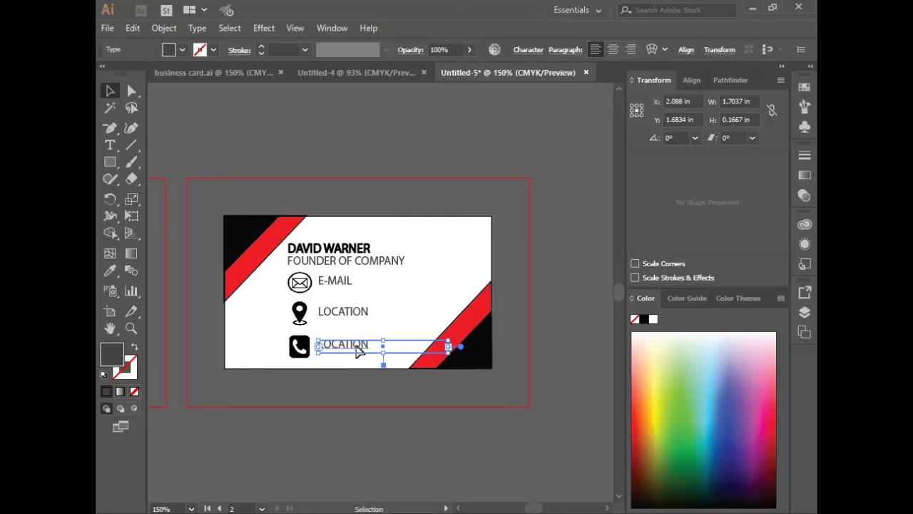
pyautogui.doubleClick(358, 345)
pyautogui.write('CONTACT NUMBER')
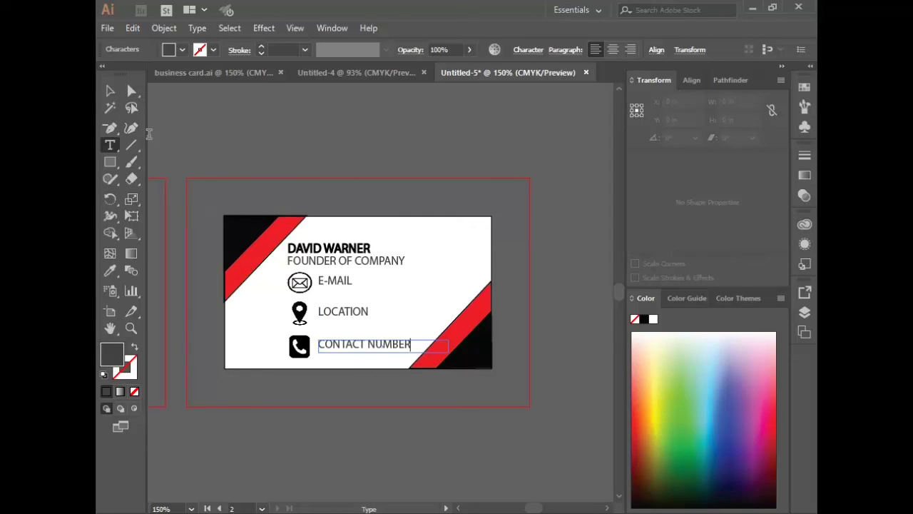
pyautogui.press('Escape')
pyautogui.click(229, 129)
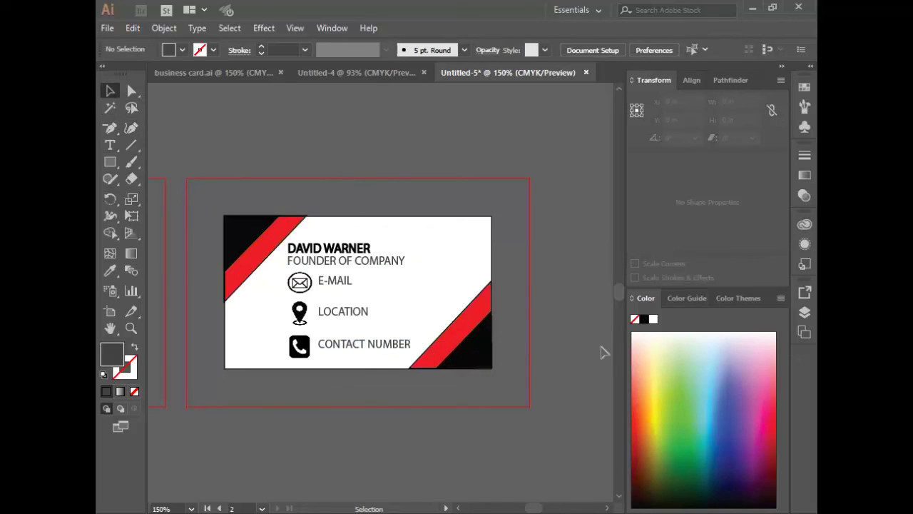
# - Zoom and scroll to view the front and back artboards together
pyautogui.hotkey('ctrl', '-')
pyautogui.hotkey('ctrl', '-')
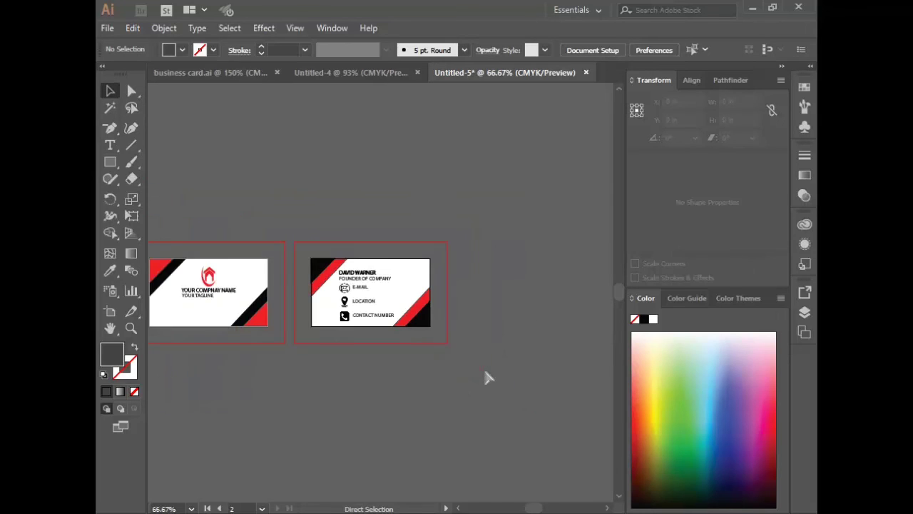
pyautogui.moveTo(537, 510); pyautogui.dragTo(535, 511)
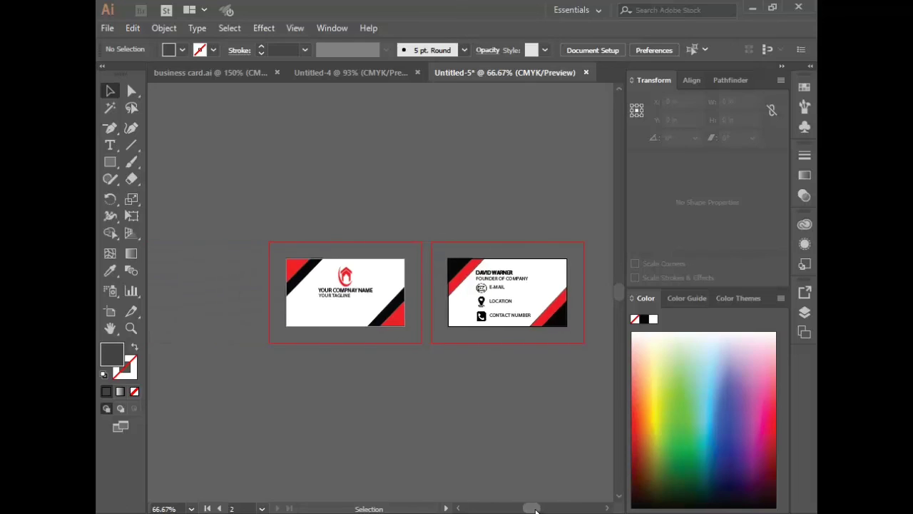
pyautogui.hotkey('ctrl', '+')
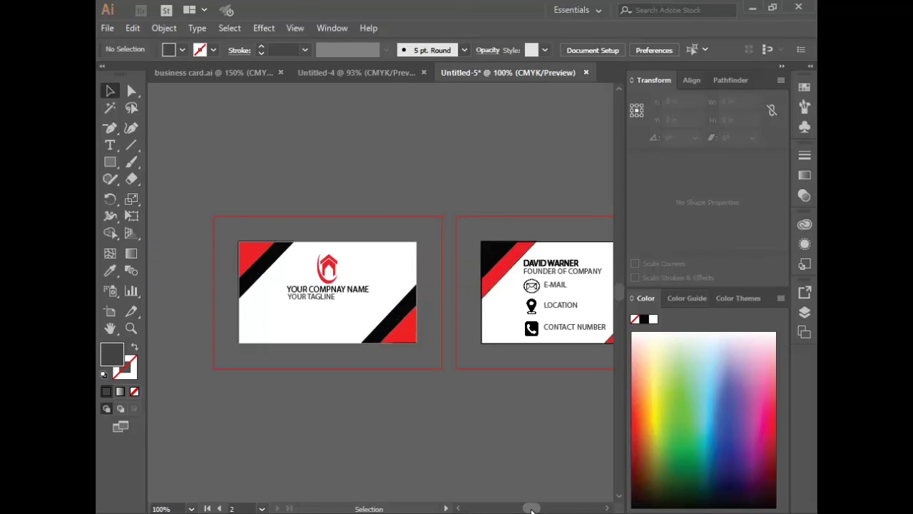
pyautogui.hotkey('ctrl', '+')
pyautogui.hotkey('ctrl', '-')
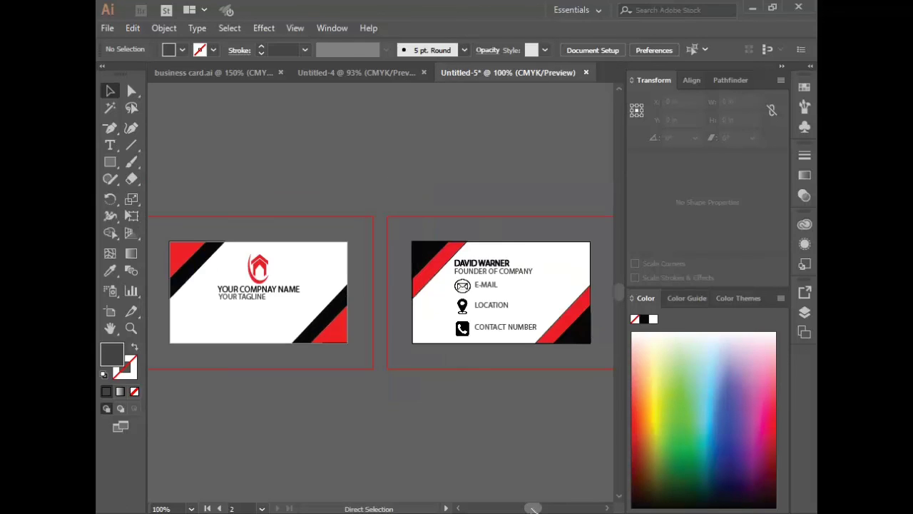